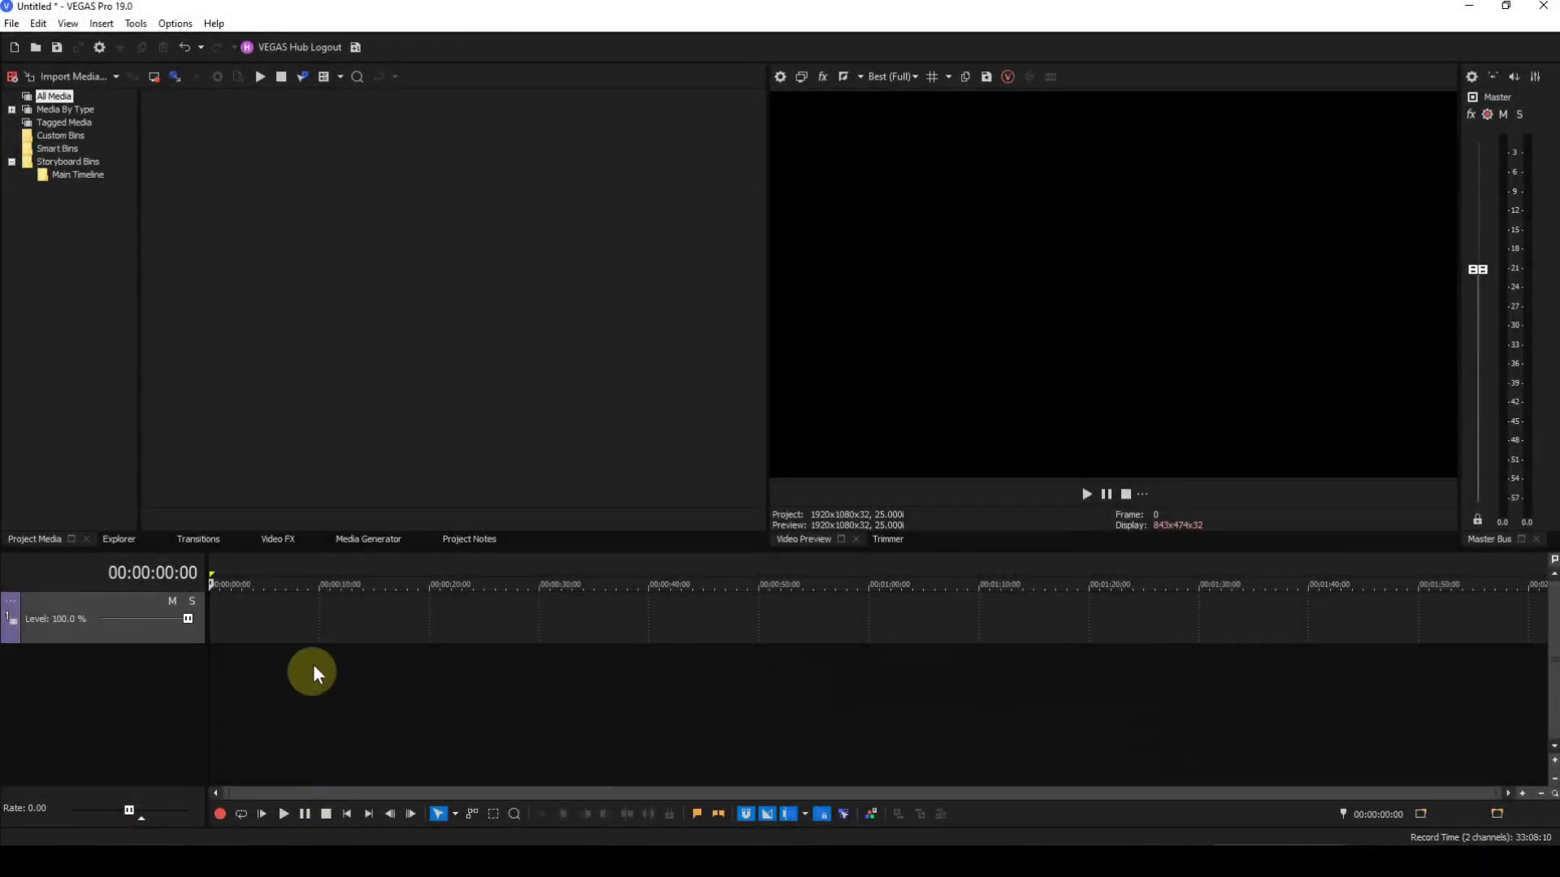
Step: Add the default NewBlue Titler Pro 7 generator at the start of the video track and set its duration to 25 seconds
{"action": "left_click", "coordinate": [368, 542]}
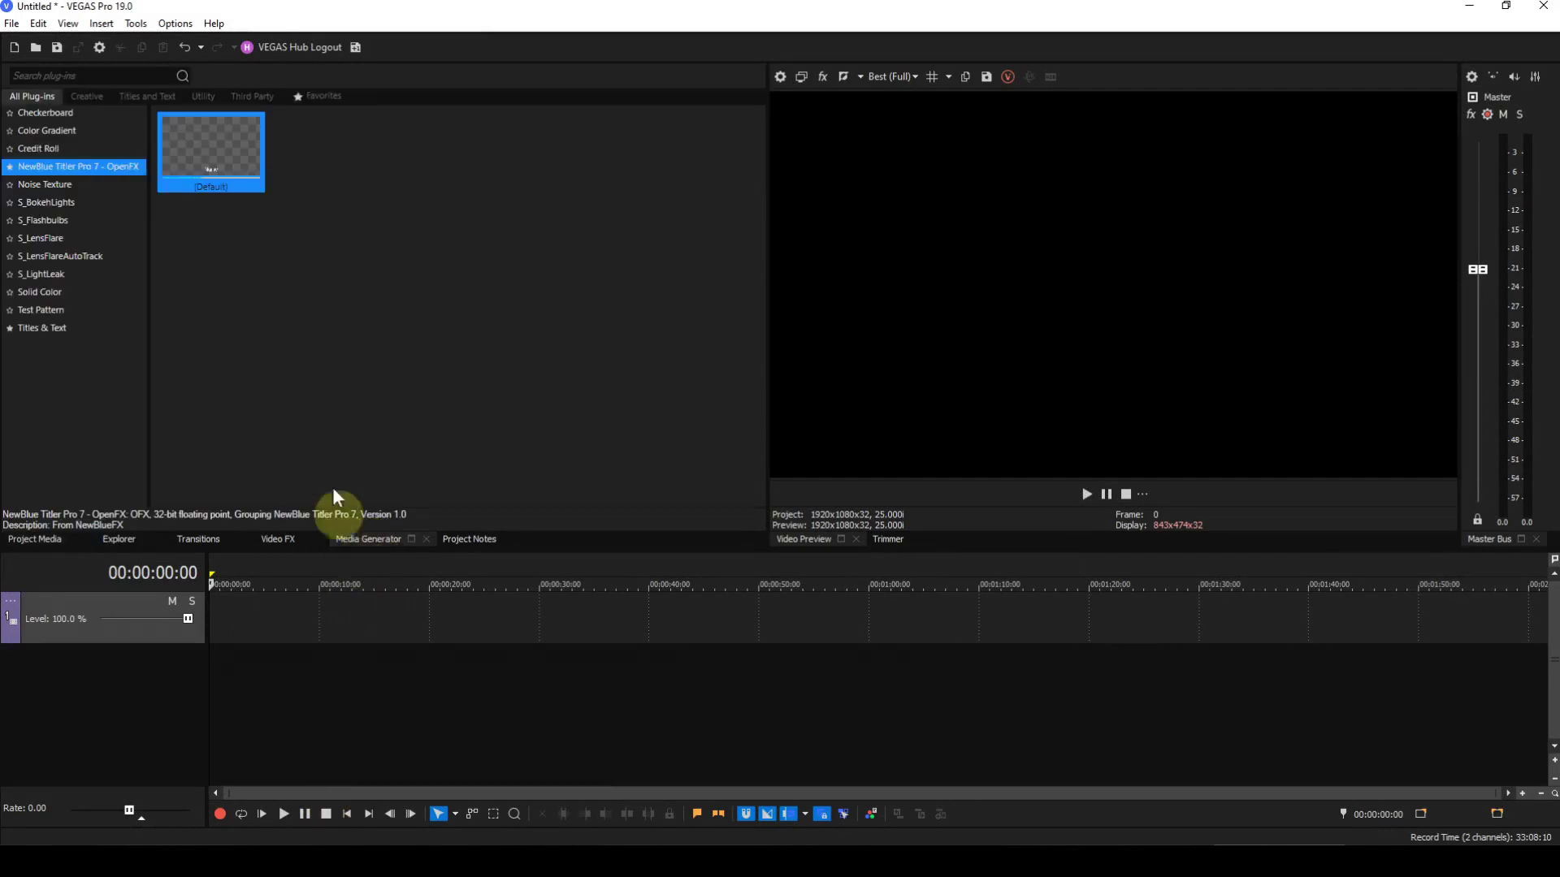
{"action": "left_click_drag", "start_coordinate": [198, 139], "coordinate": [214, 619]}
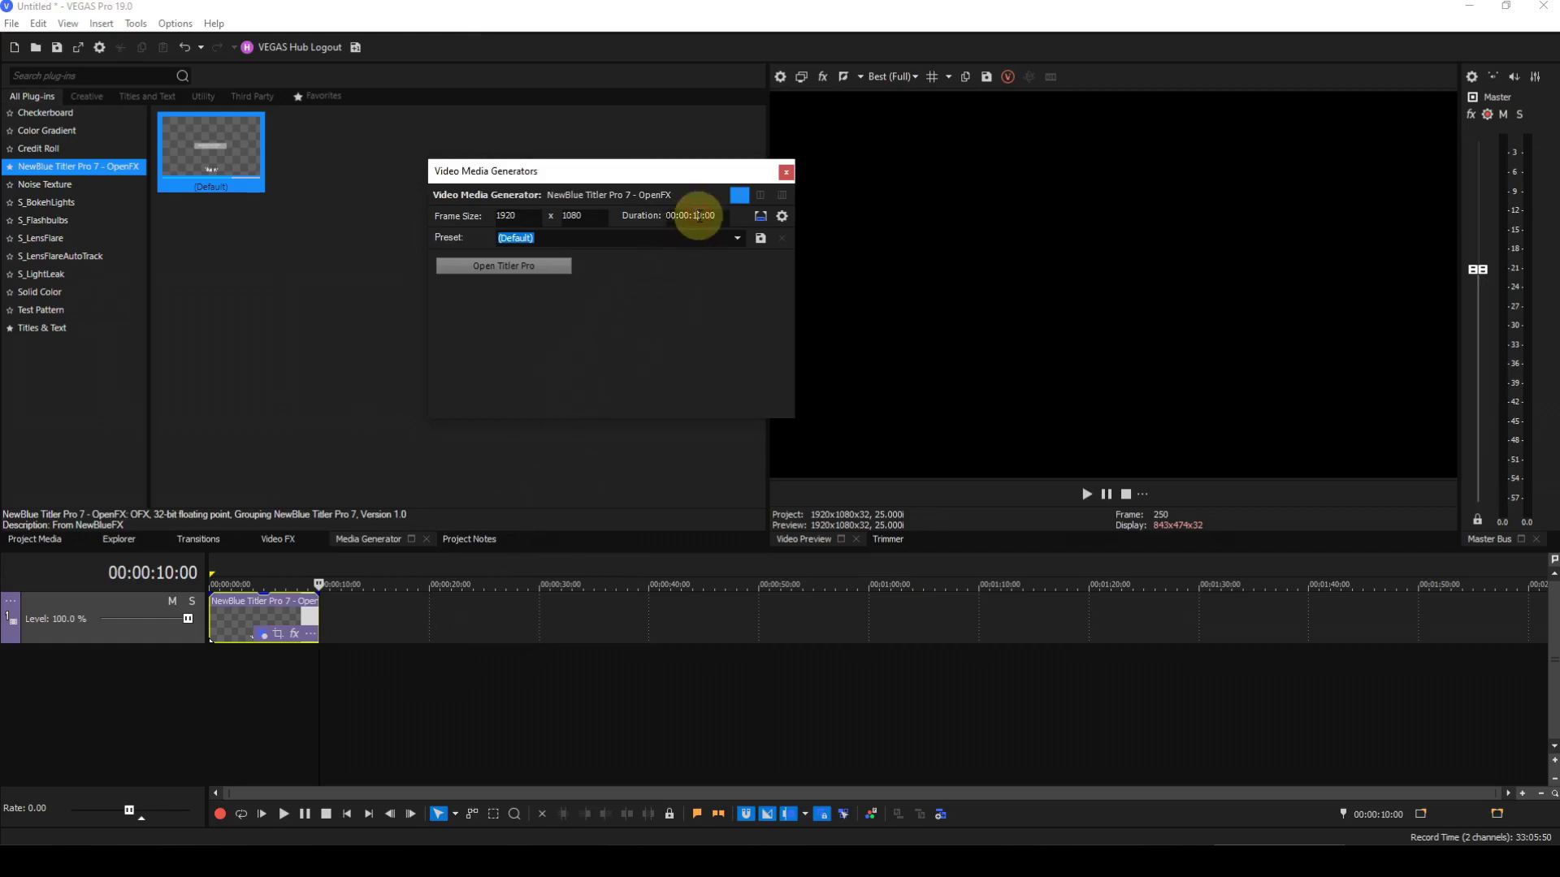
{"action": "left_click", "coordinate": [697, 215]}
{"action": "type", "text": "2500"}
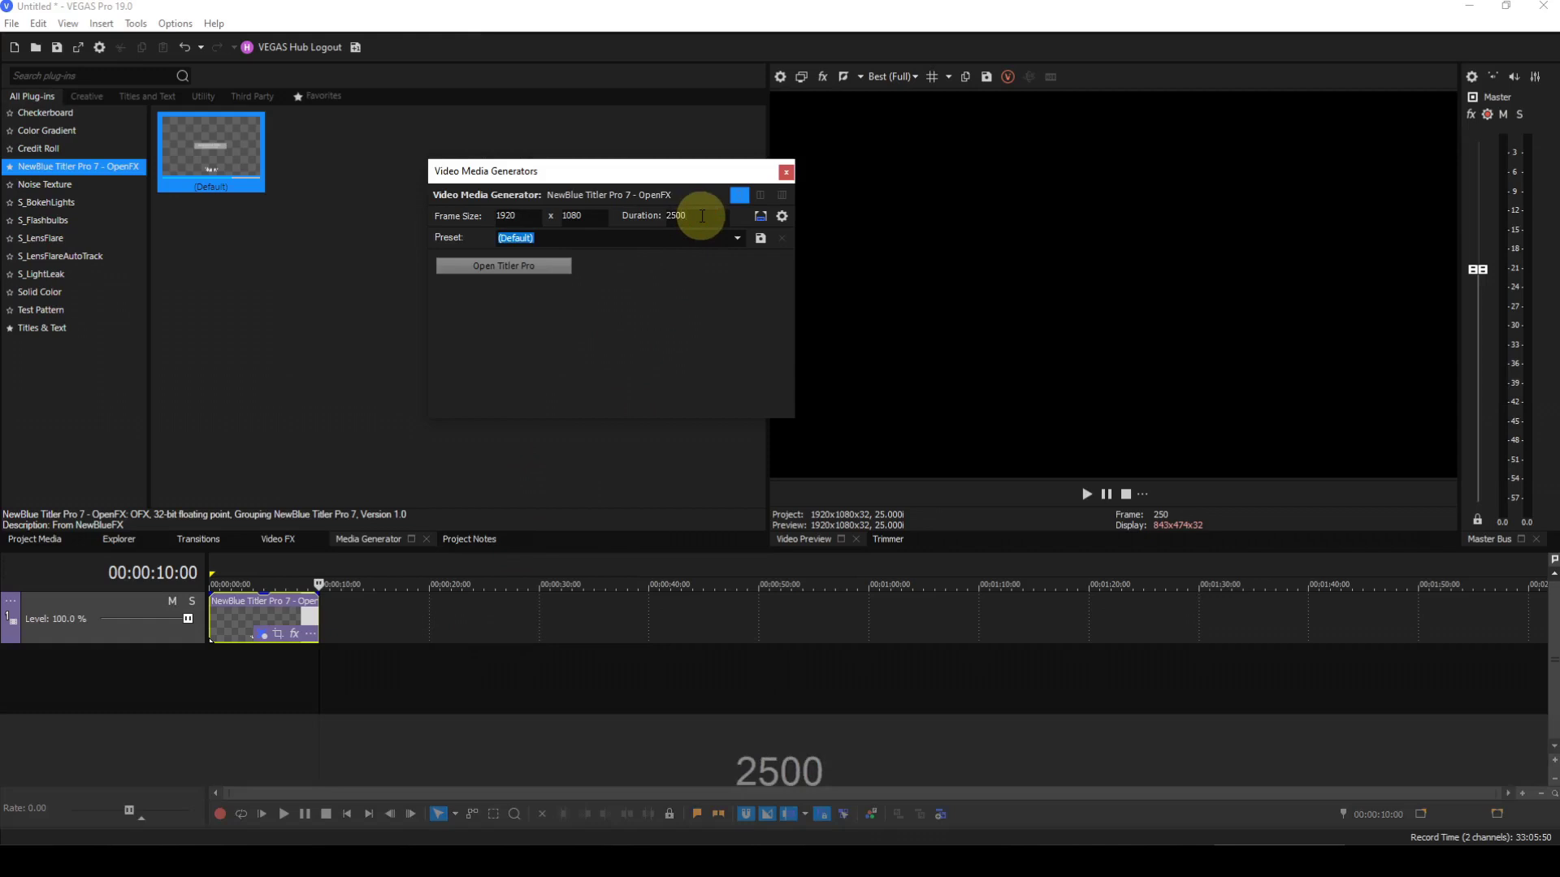
{"action": "key", "text": "Return"}
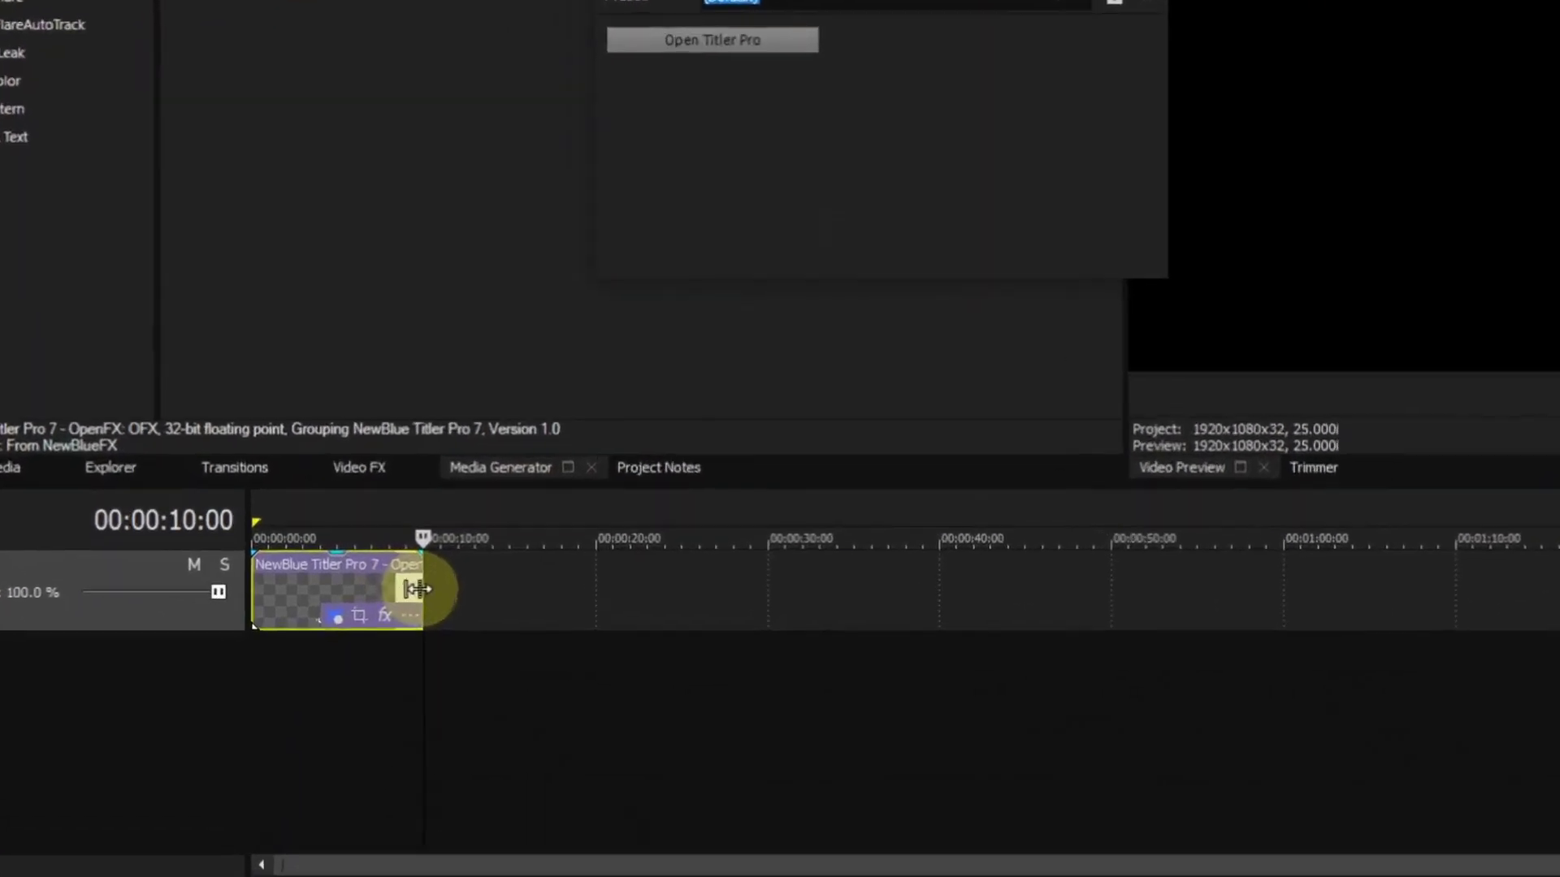
Step: Extend the title event on the track to 25 seconds and return the cursor to the project start
{"action": "left_click_drag", "start_coordinate": [333, 614], "coordinate": [455, 616]}
{"action": "left_click_drag", "start_coordinate": [1044, 530], "coordinate": [1219, 544]}
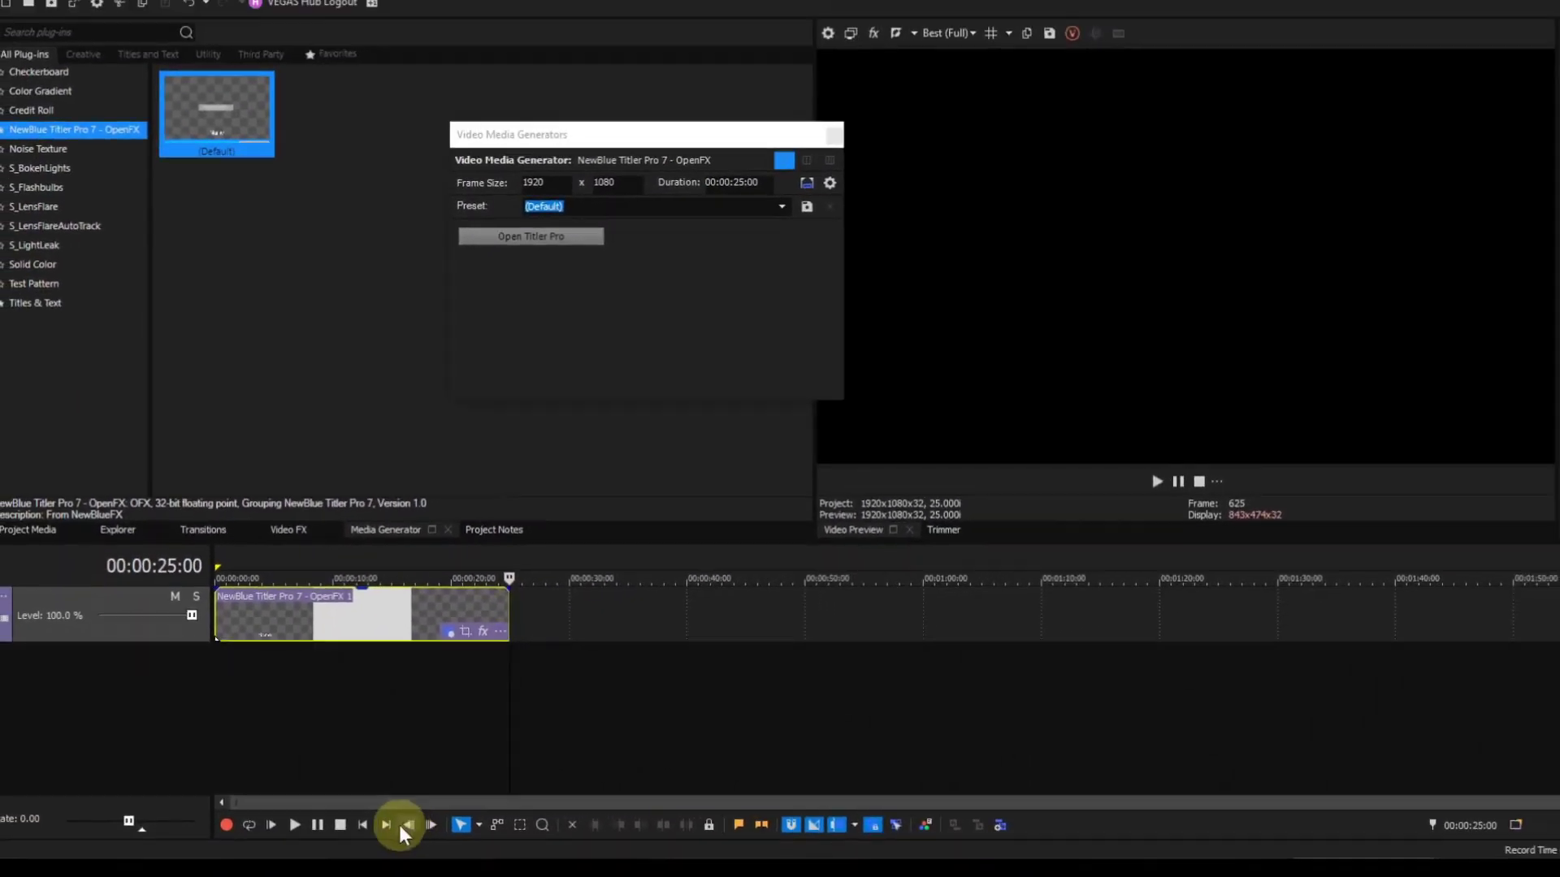
{"action": "left_click", "coordinate": [362, 825]}
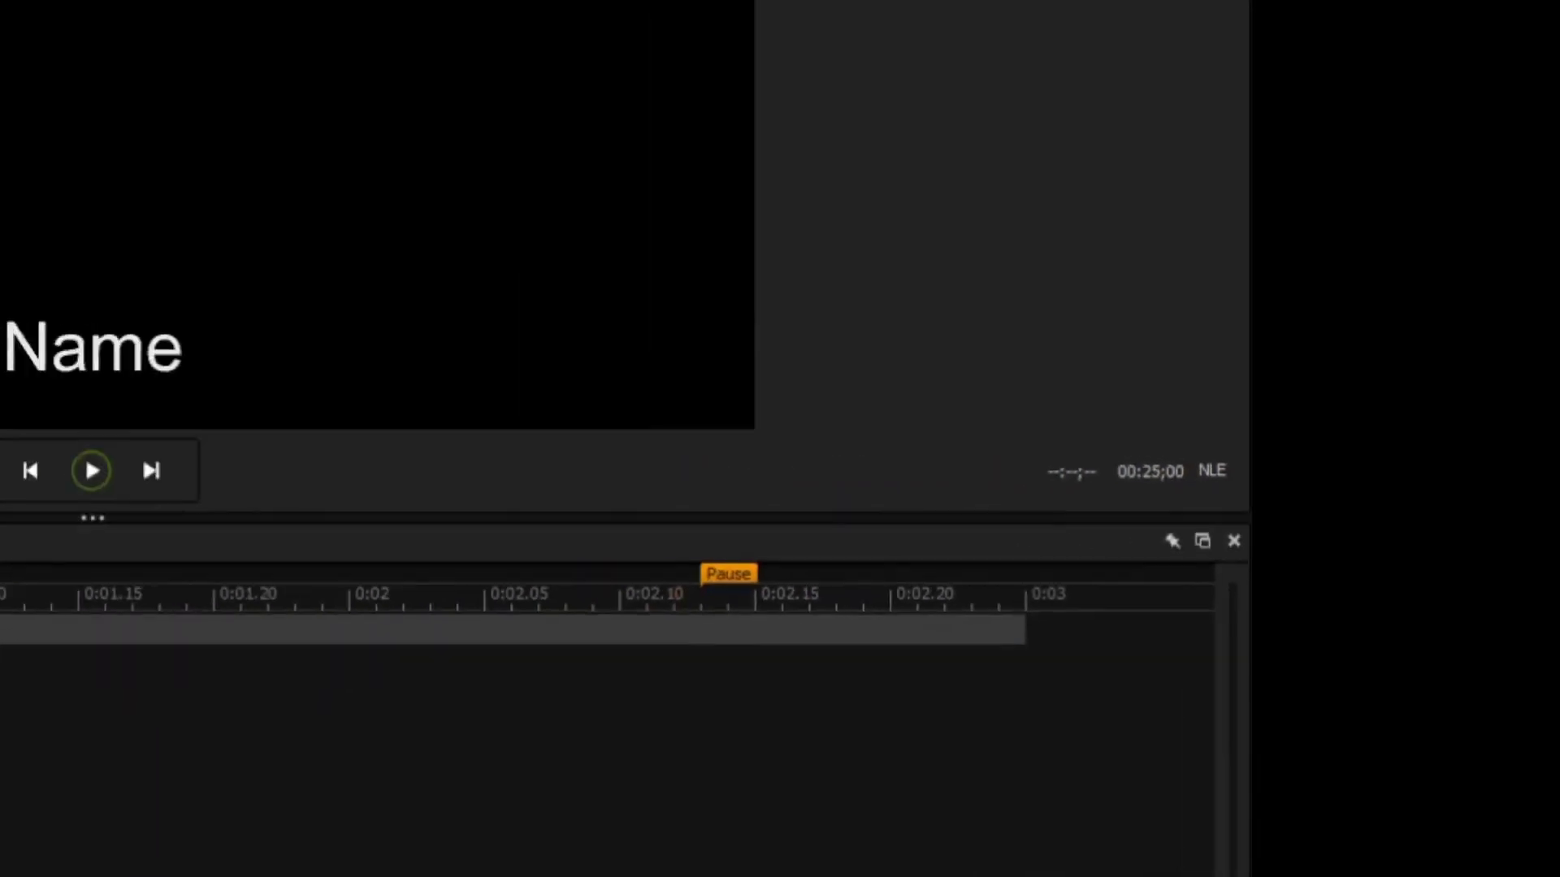
Step: Set the title's duration to 00:25;00 in NewBlue Titler Designer
{"action": "left_click", "coordinate": [324, 575]}
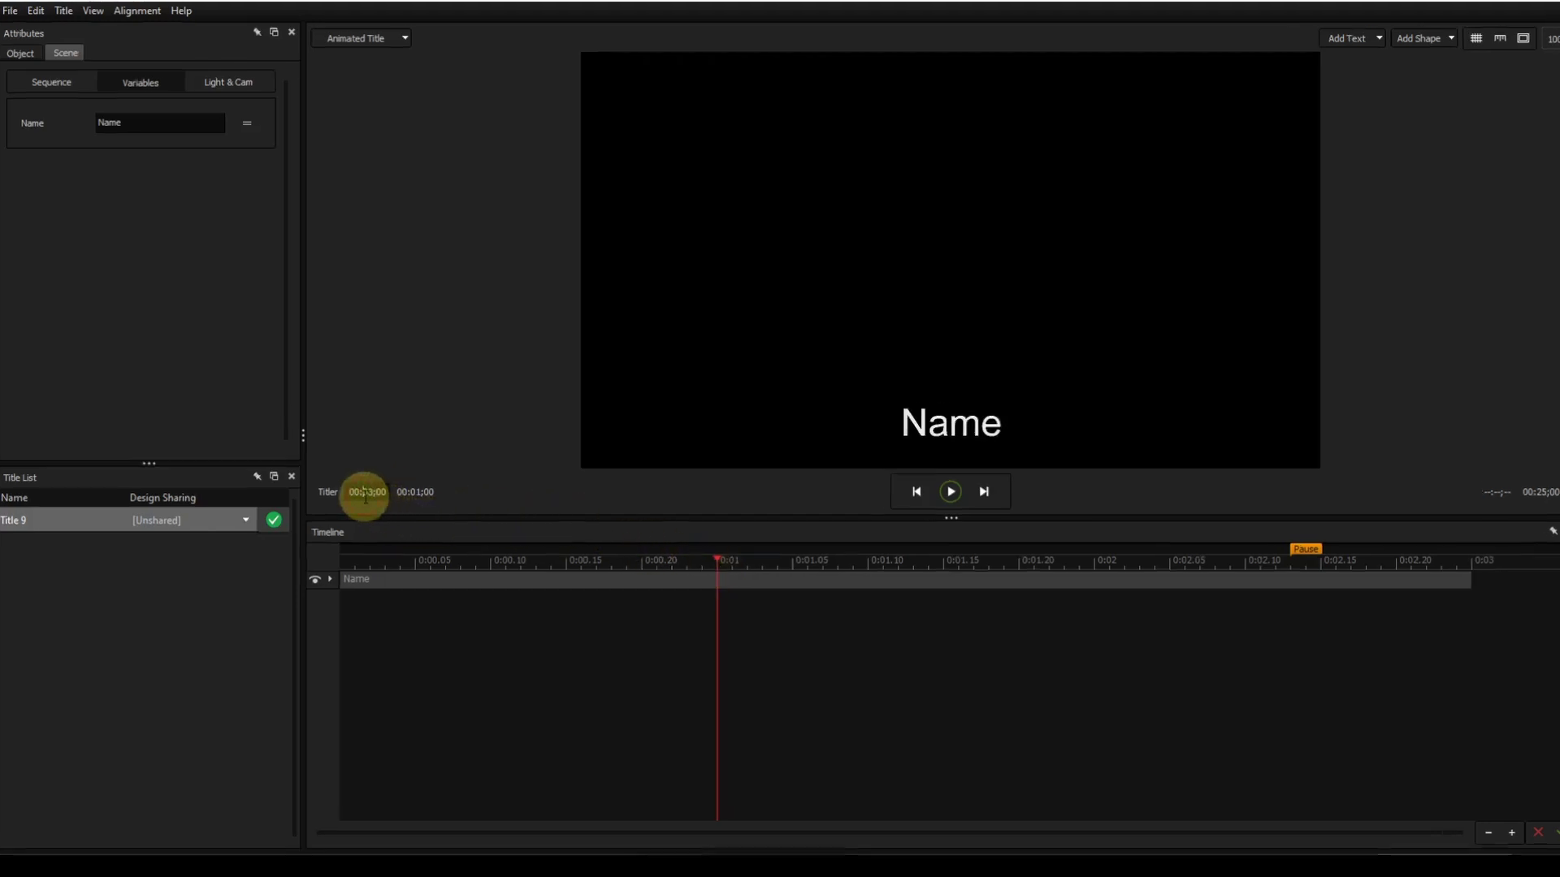
{"action": "double_click", "coordinate": [367, 494]}
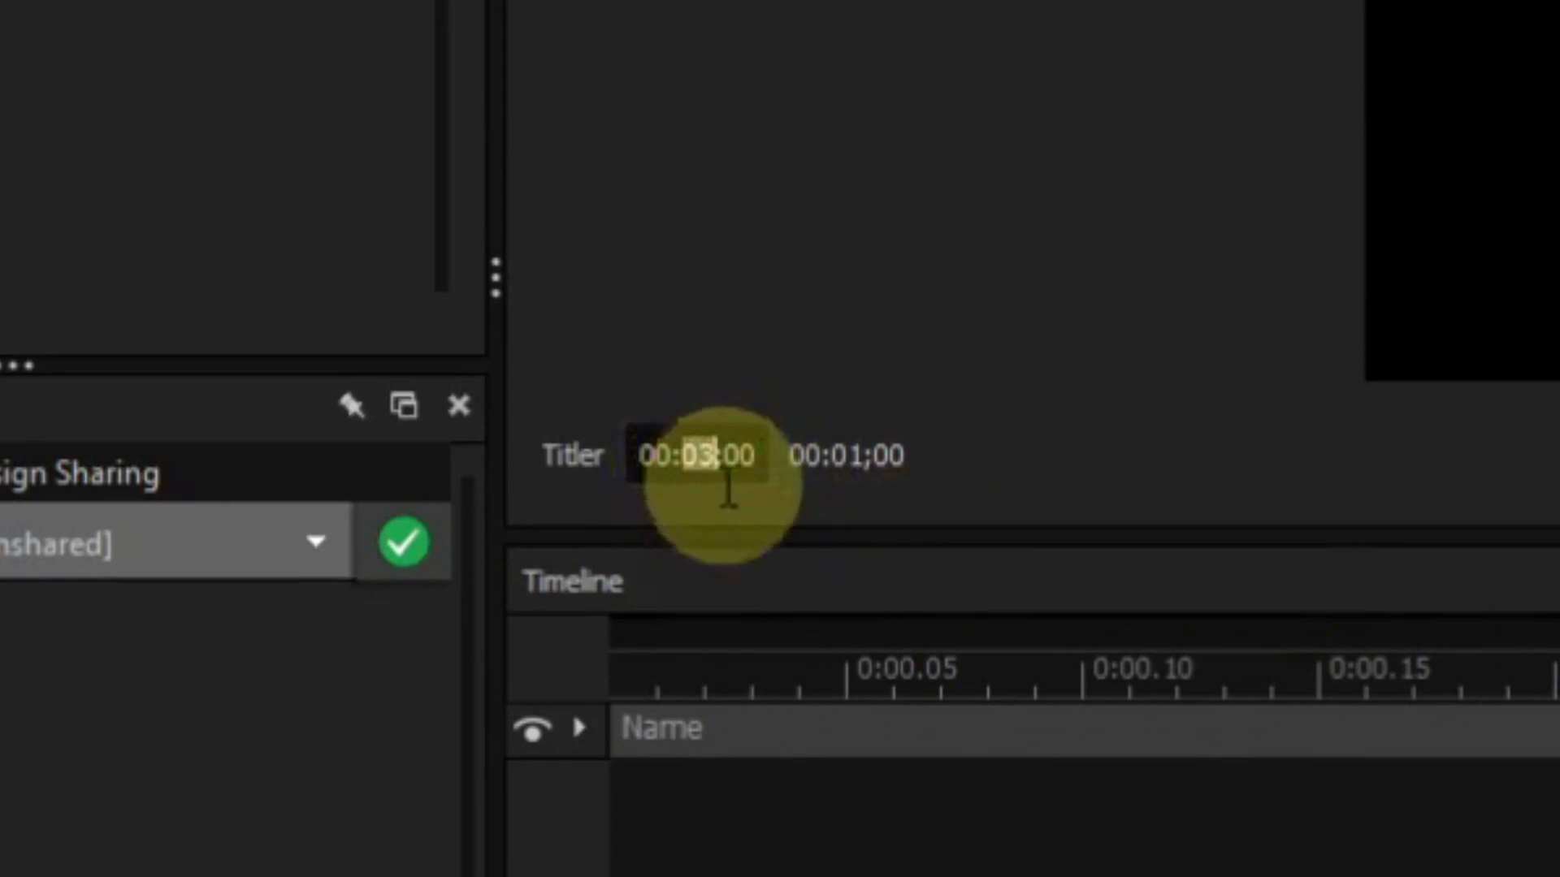
{"action": "type", "text": "25"}
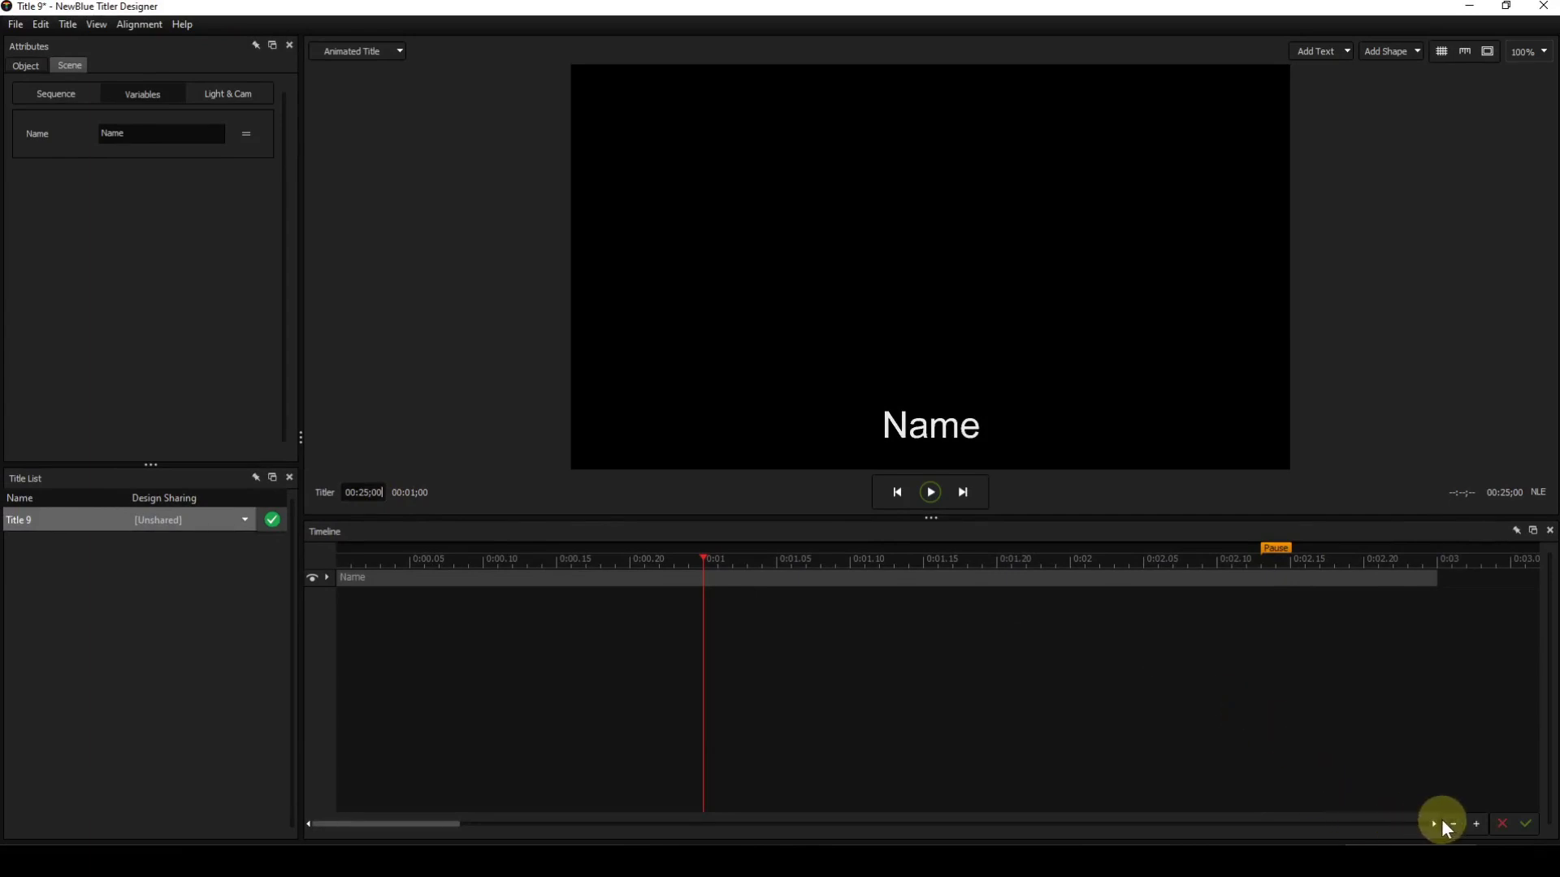
Step: Extend the Name text layer to the 25-second mark and set its text box to Fit Box to Text
{"action": "left_click", "coordinate": [1453, 823]}
{"action": "left_click", "coordinate": [1453, 823]}
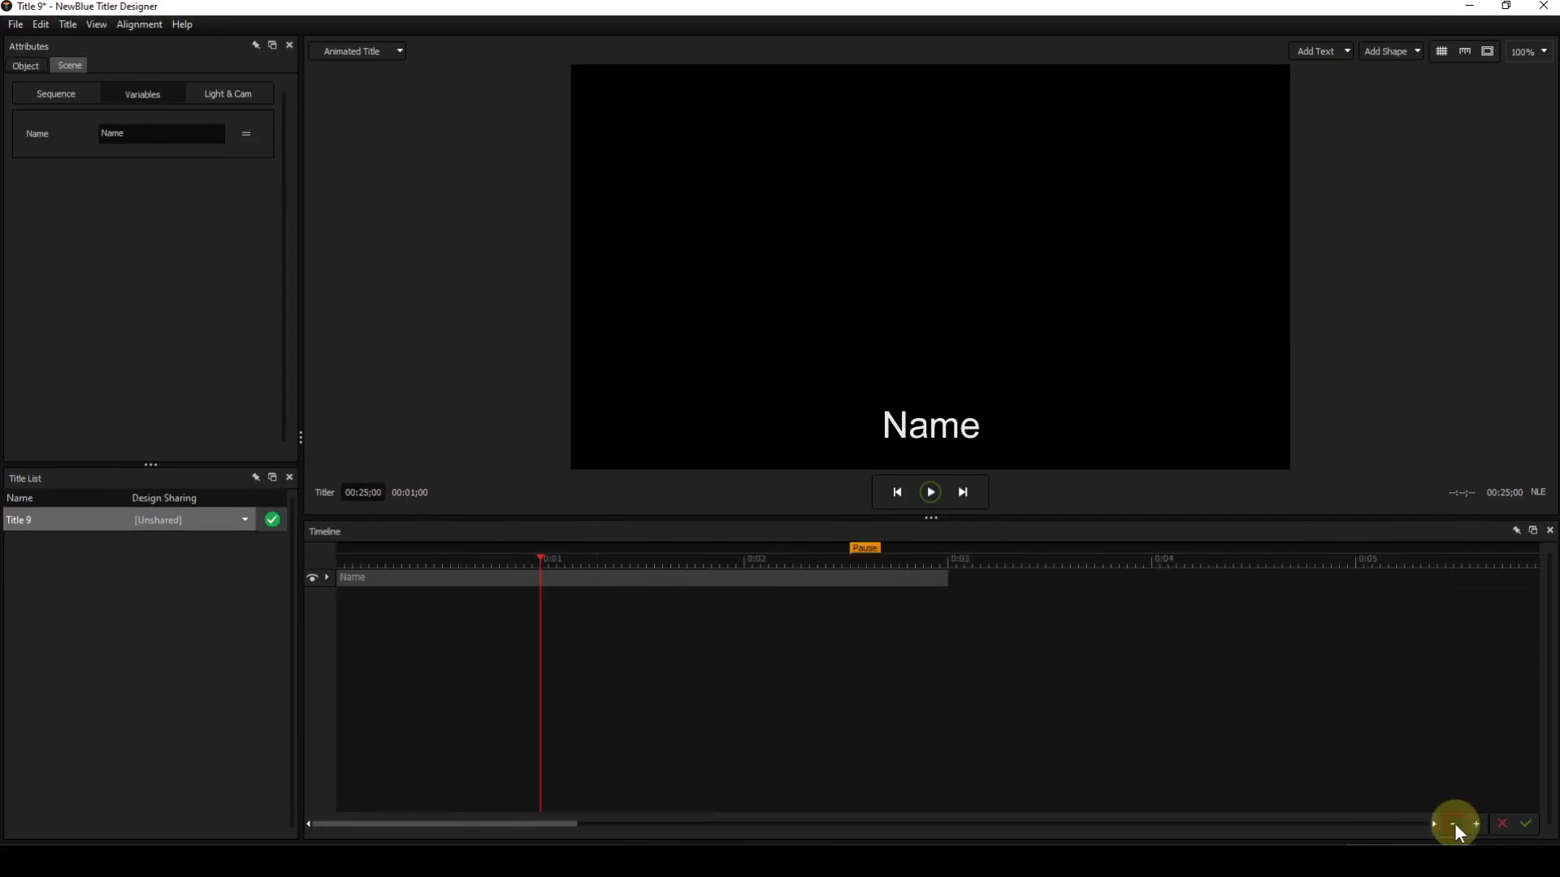
{"action": "left_click", "coordinate": [1453, 823]}
{"action": "left_click", "coordinate": [1454, 823]}
{"action": "left_click", "coordinate": [1453, 823]}
{"action": "left_click", "coordinate": [1453, 823]}
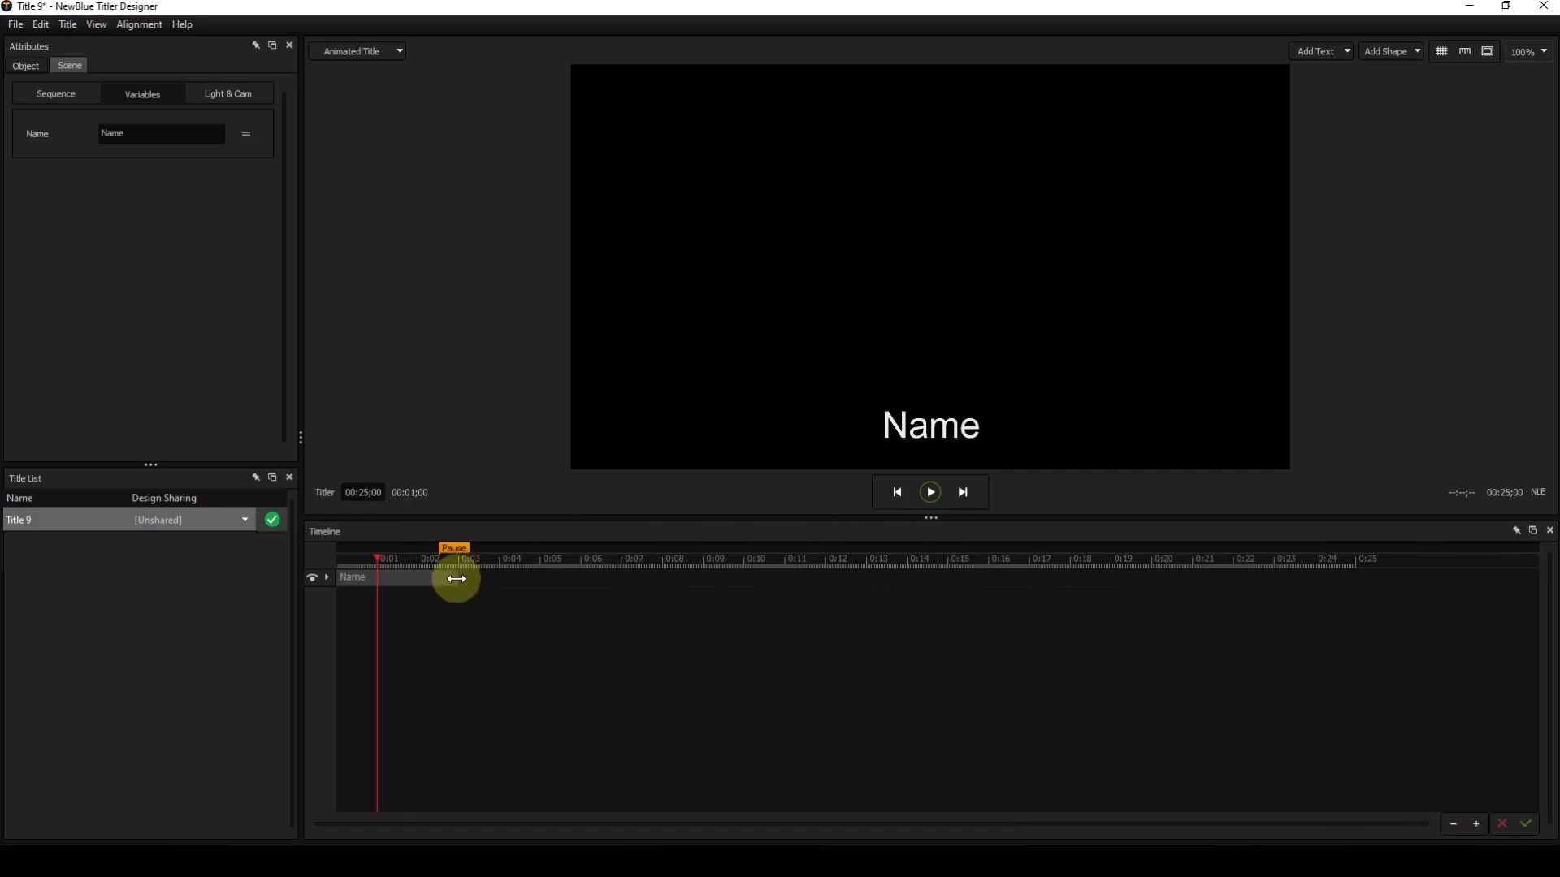
{"action": "left_click_drag", "start_coordinate": [457, 578], "coordinate": [1367, 582]}
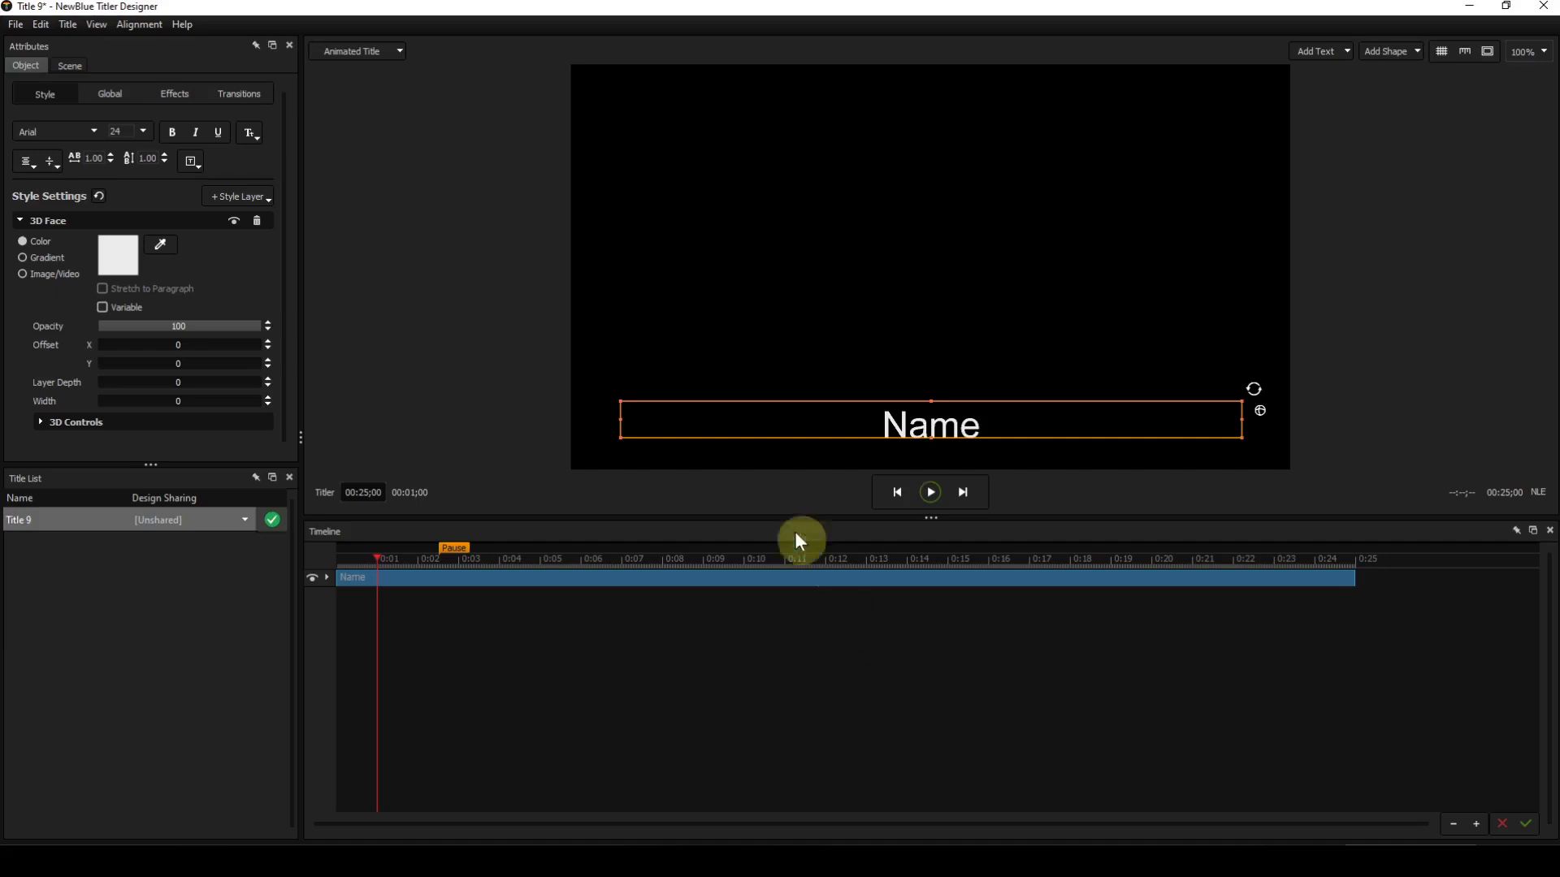
{"action": "left_click", "coordinate": [197, 169]}
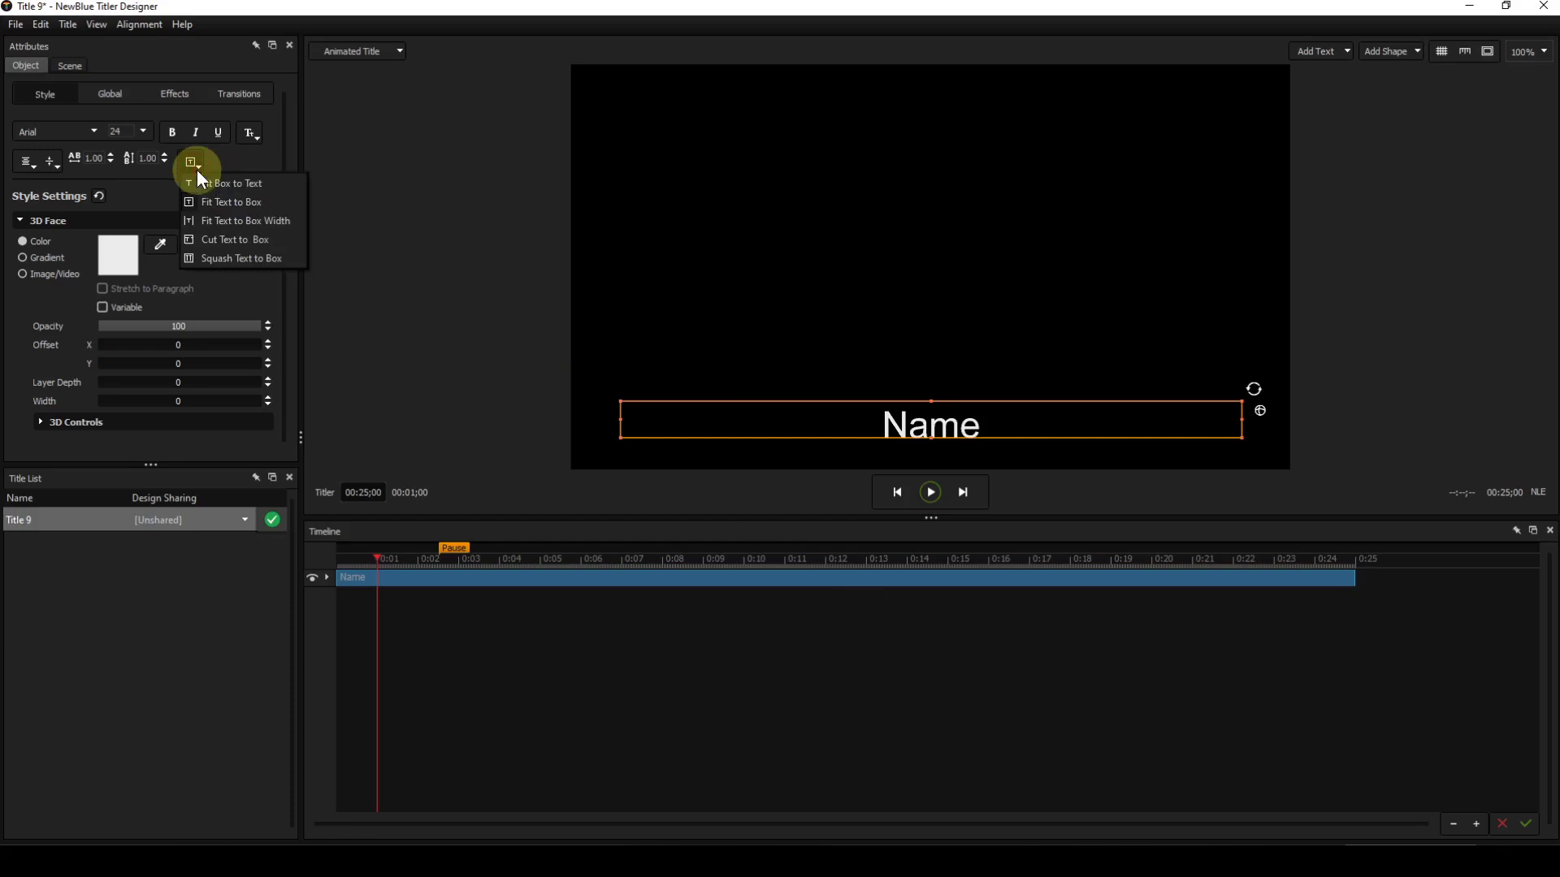
{"action": "left_click", "coordinate": [216, 186]}
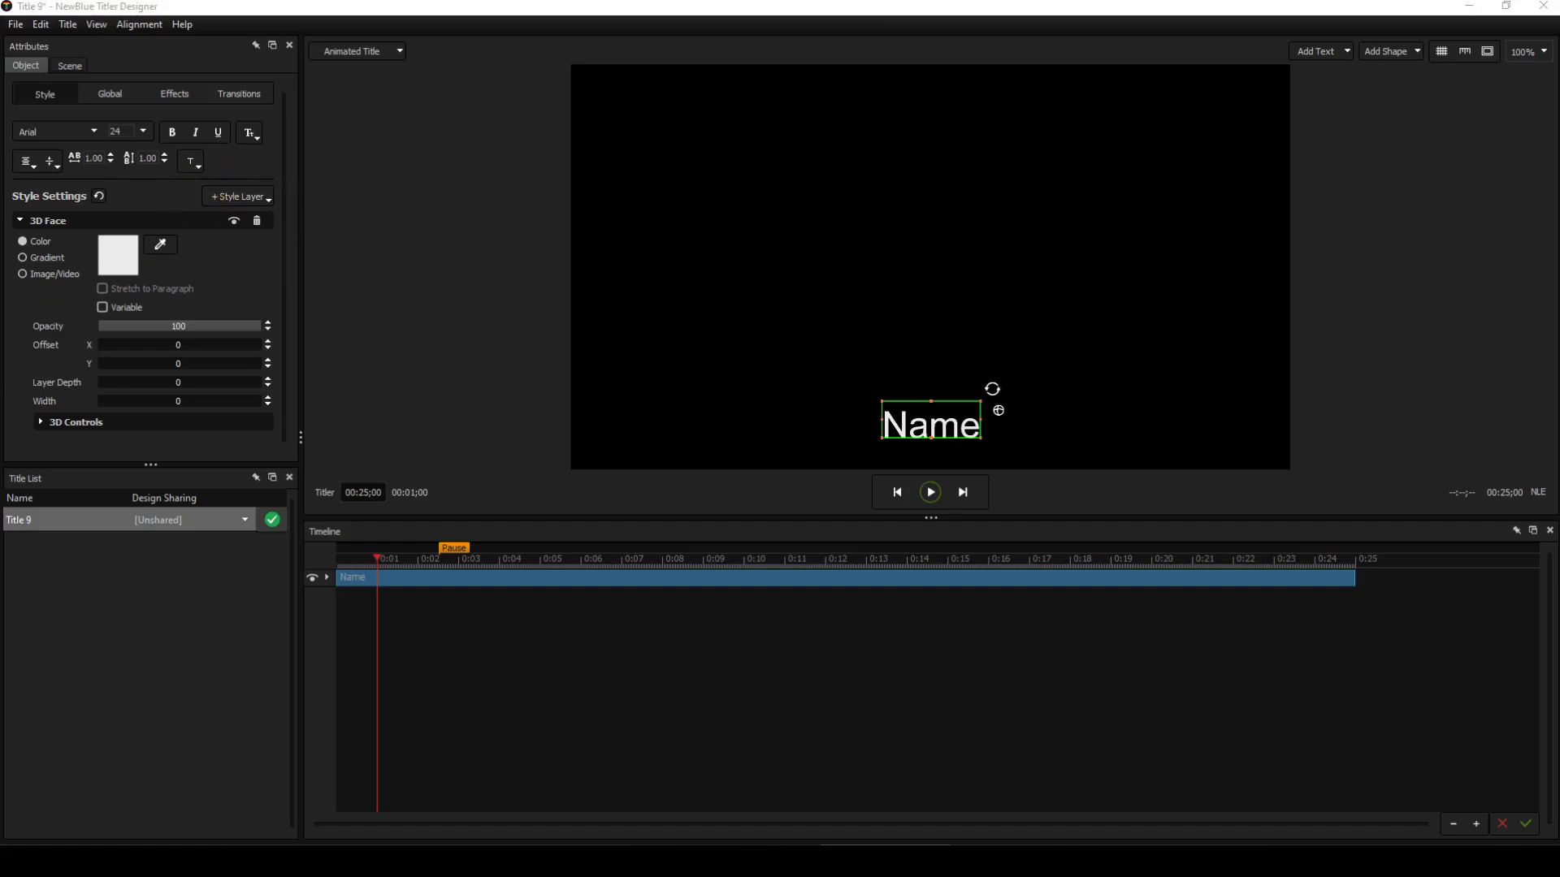
Step: Copy the whole credits list from Credits.txt in Notepad and paste it over the placeholder text Name in Titler Designer
{"action": "left_click_drag", "start_coordinate": [0, 303], "coordinate": [577, 208]}
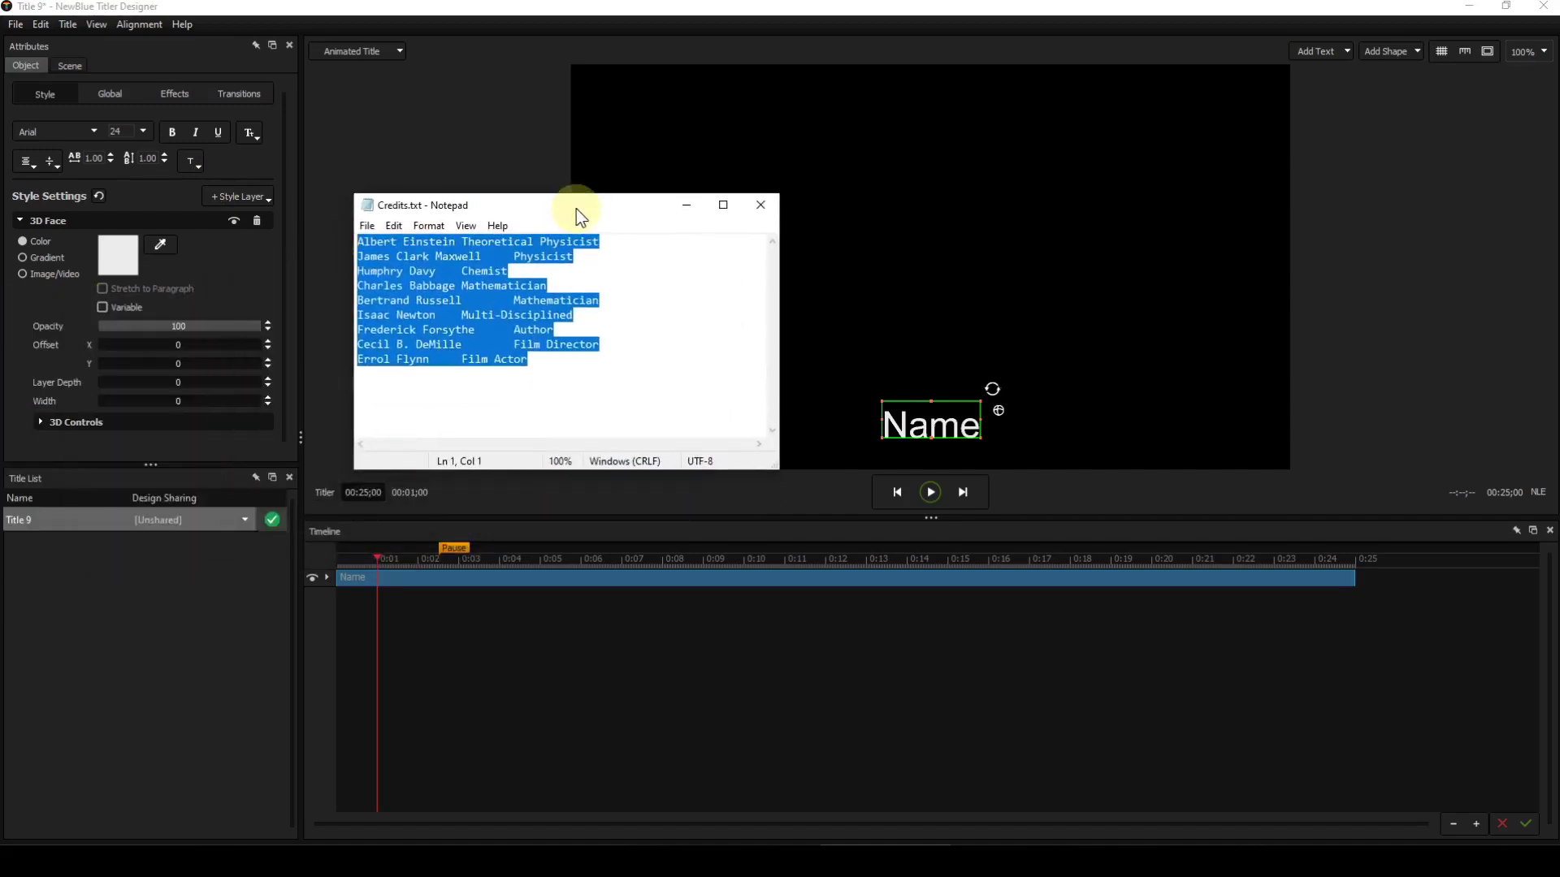
{"action": "right_click", "coordinate": [478, 293]}
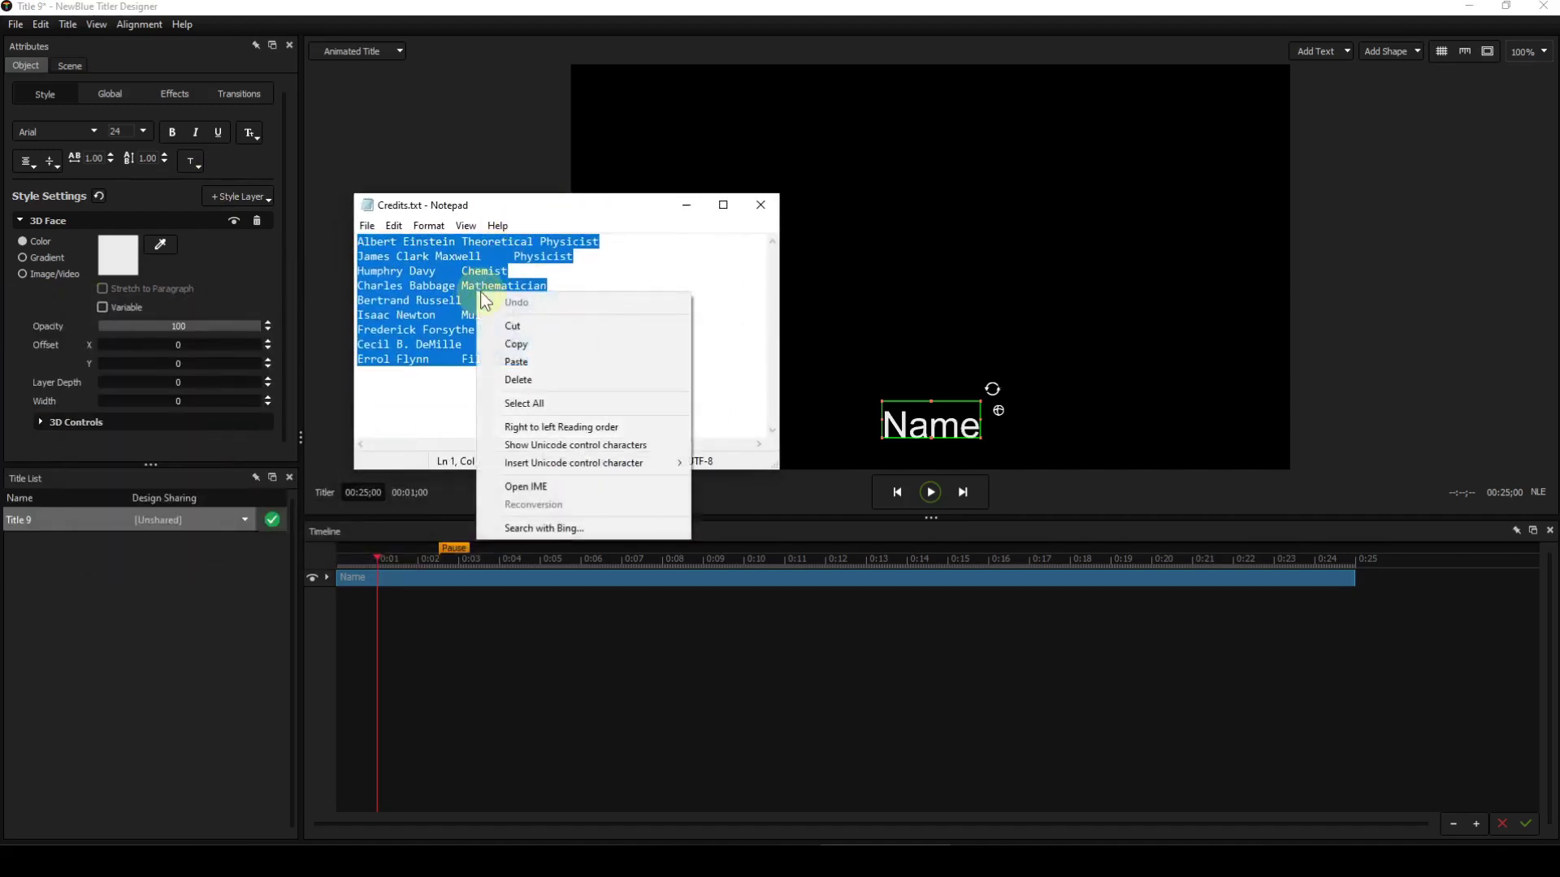
{"action": "left_click", "coordinate": [507, 343]}
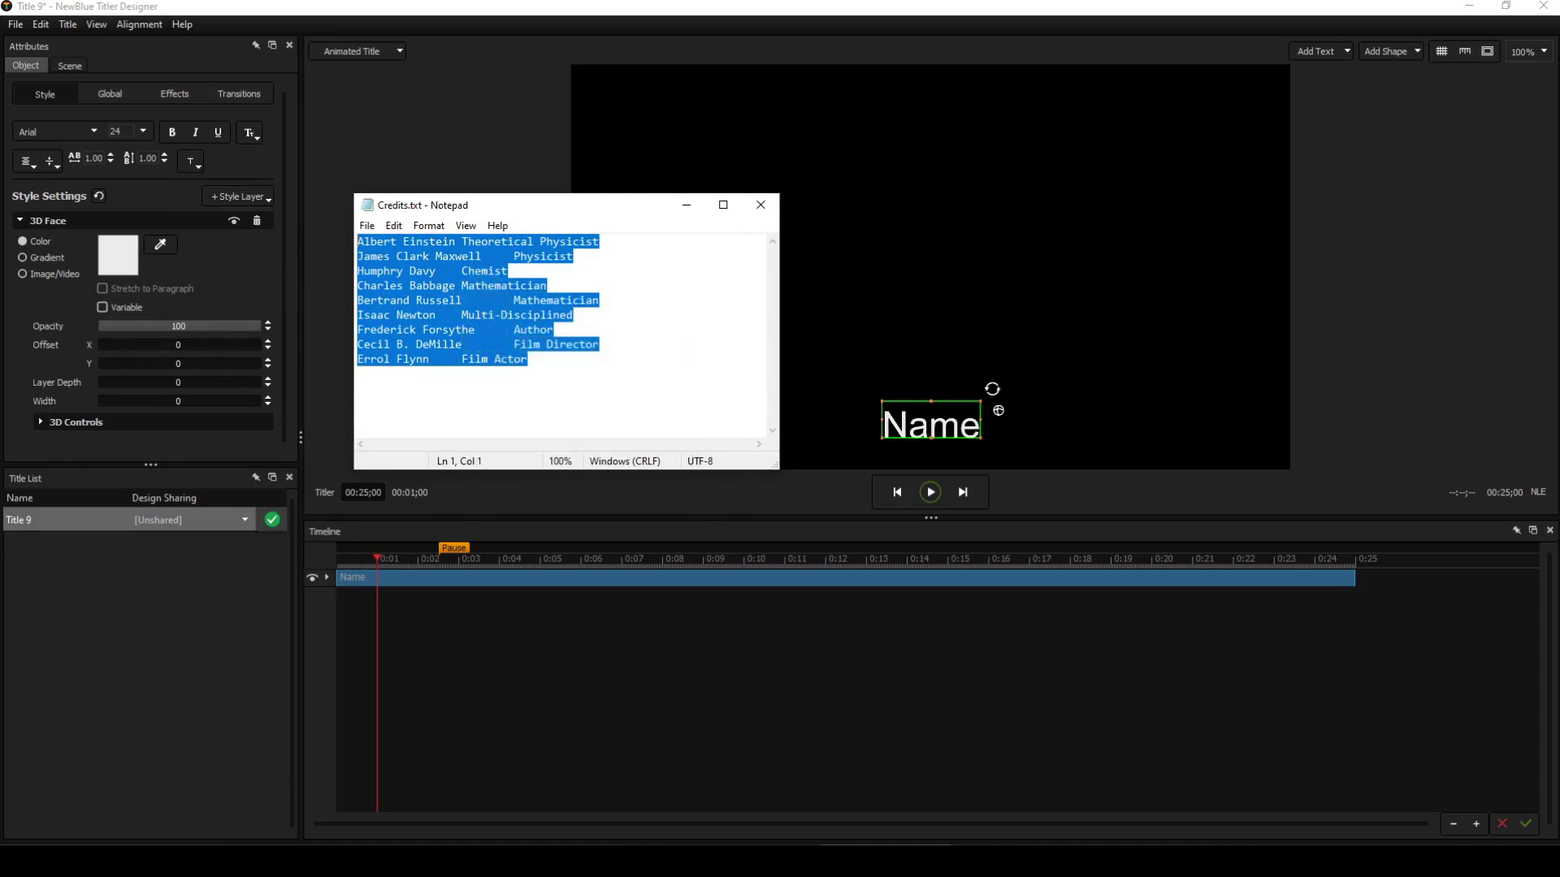
{"action": "left_click", "coordinate": [89, 562]}
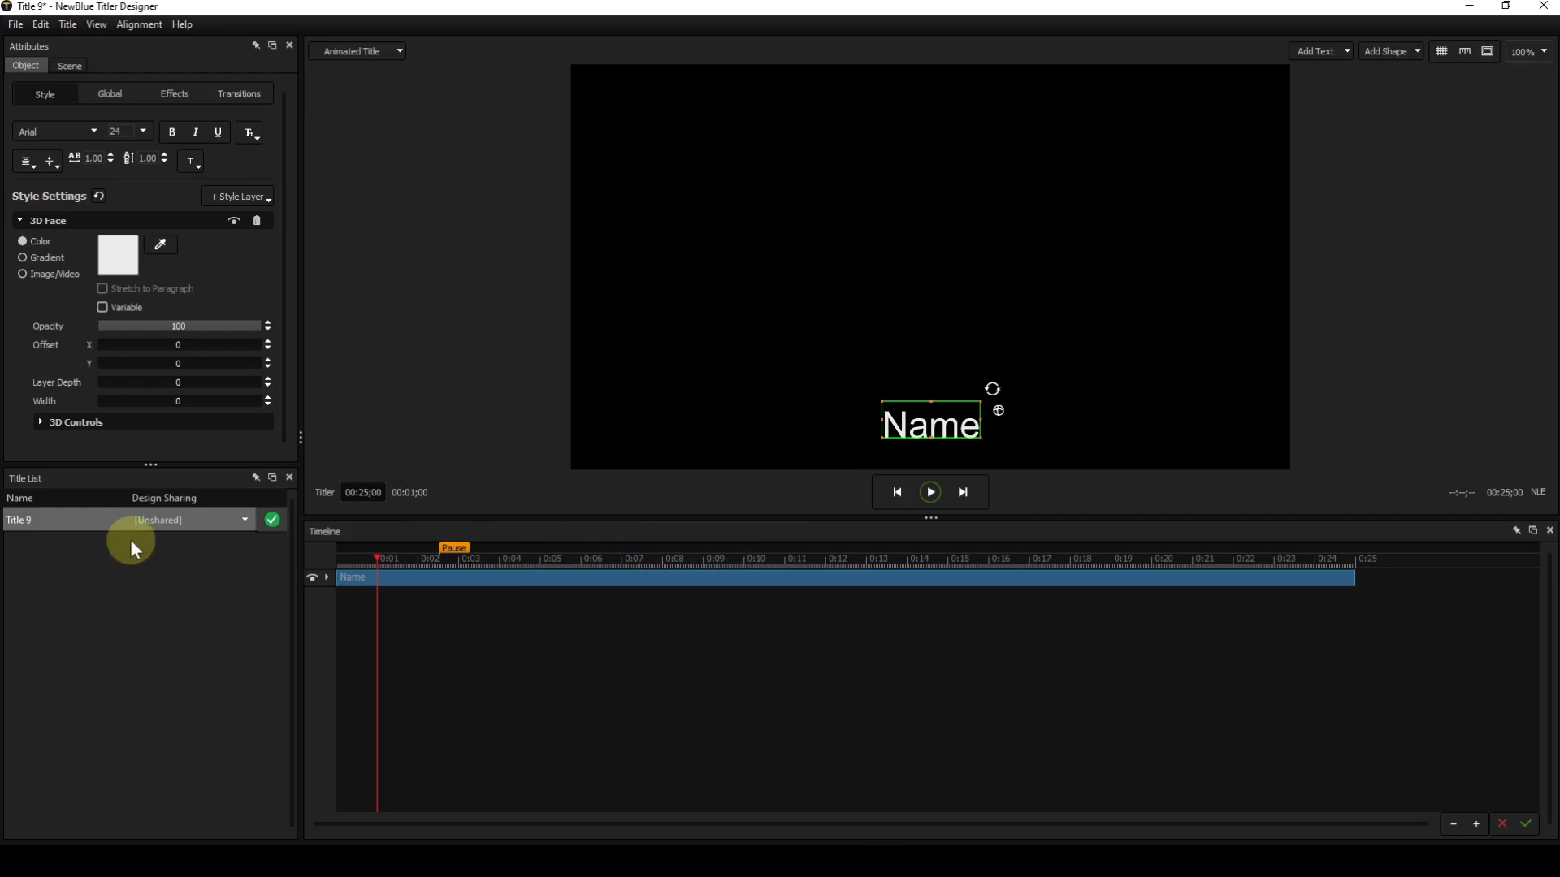
{"action": "double_click", "coordinate": [929, 427]}
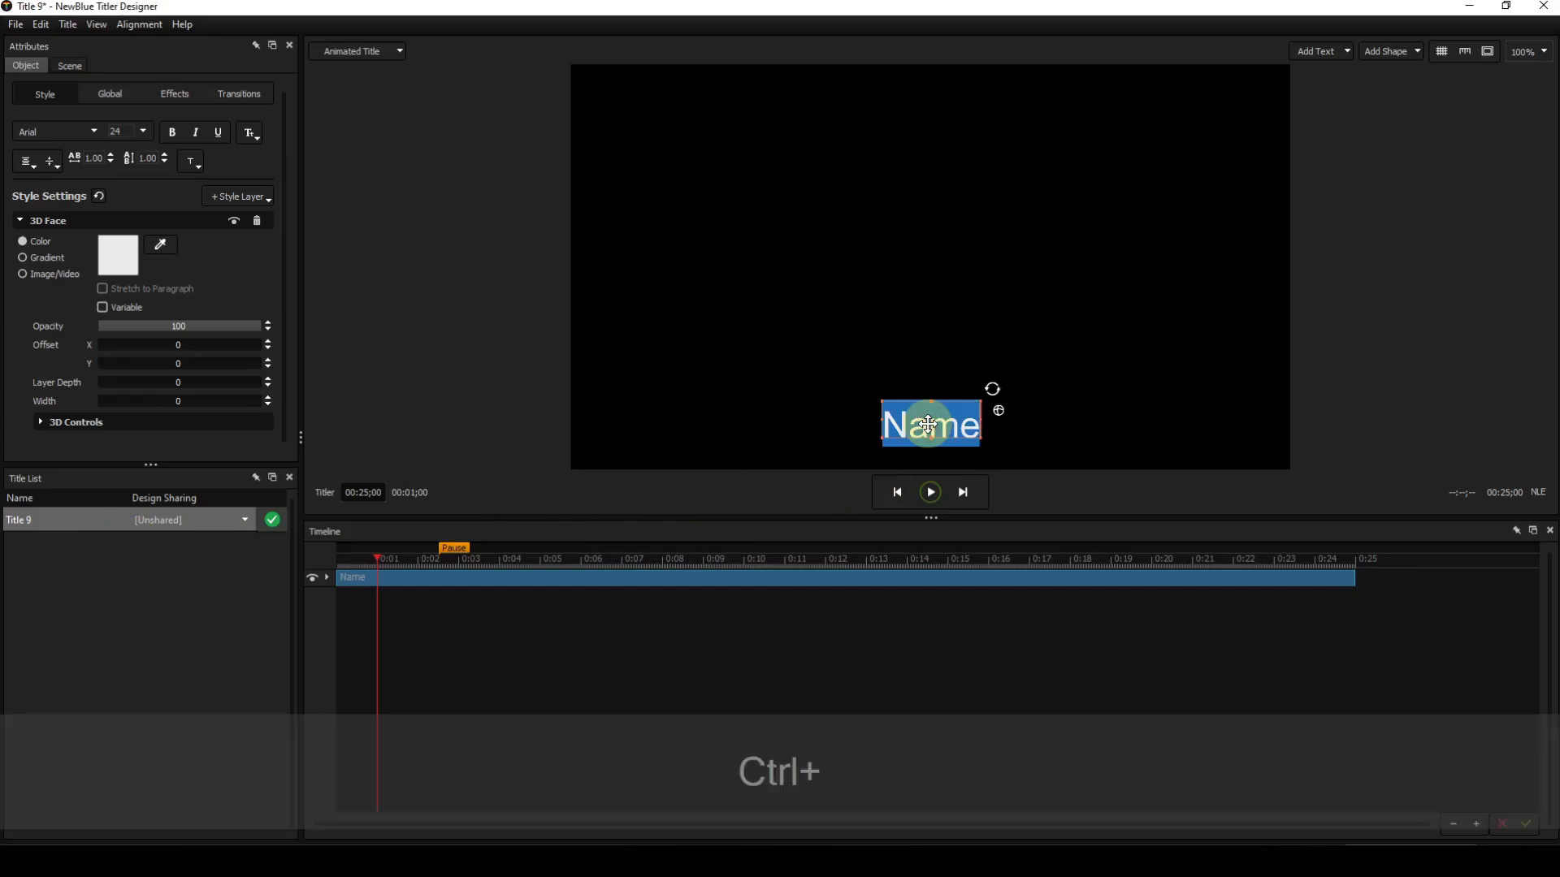
{"action": "key", "text": "ctrl+v"}
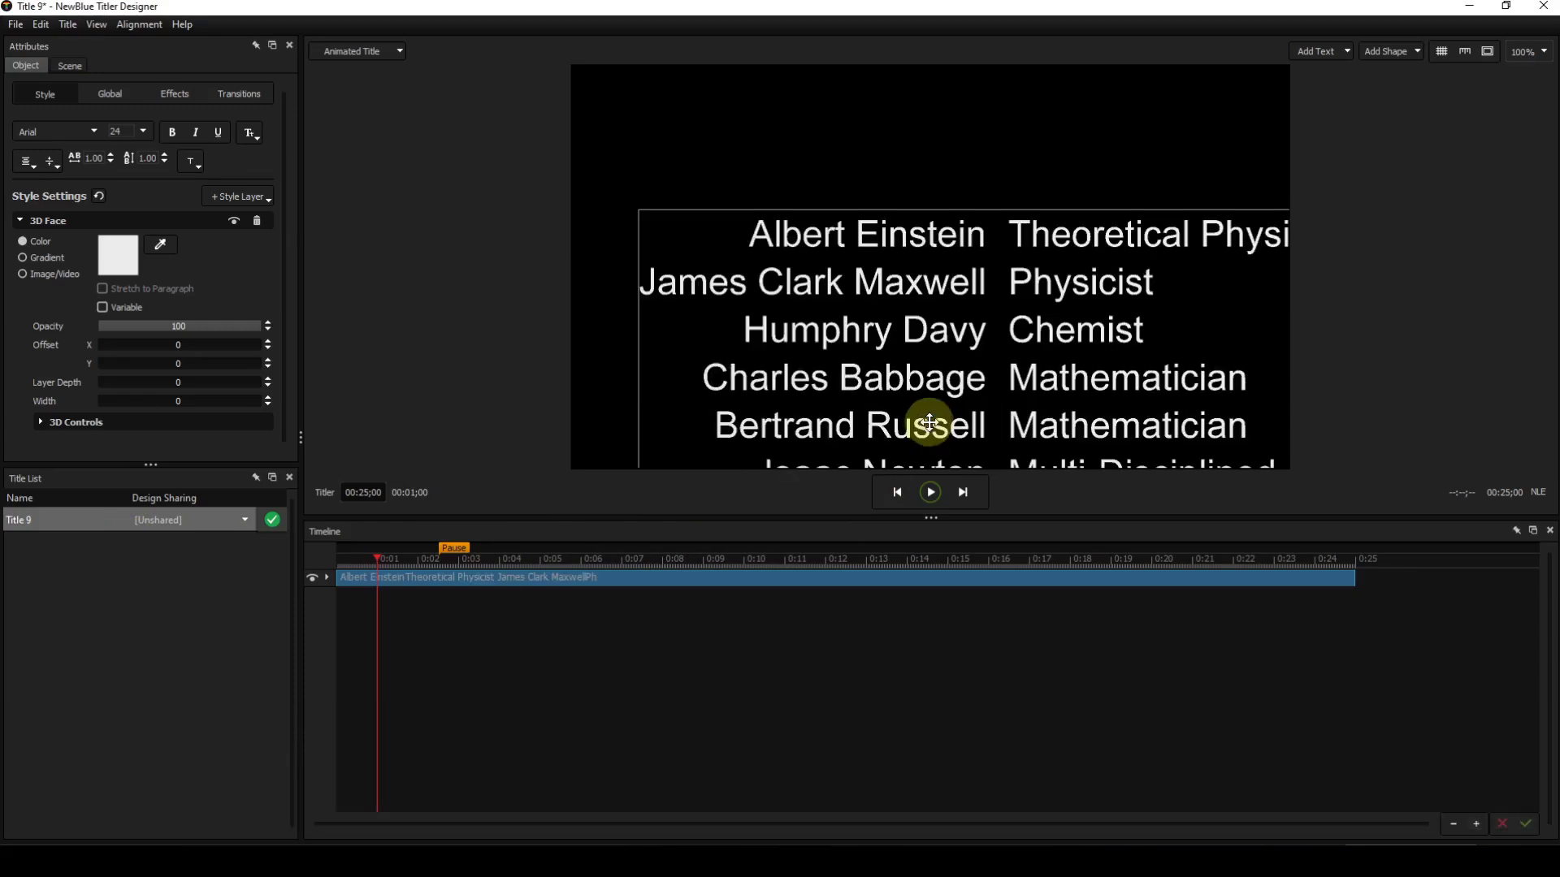
Step: Set the credits text's font size to 20 and reset its position to 0 on all axes
{"action": "left_click", "coordinate": [143, 131]}
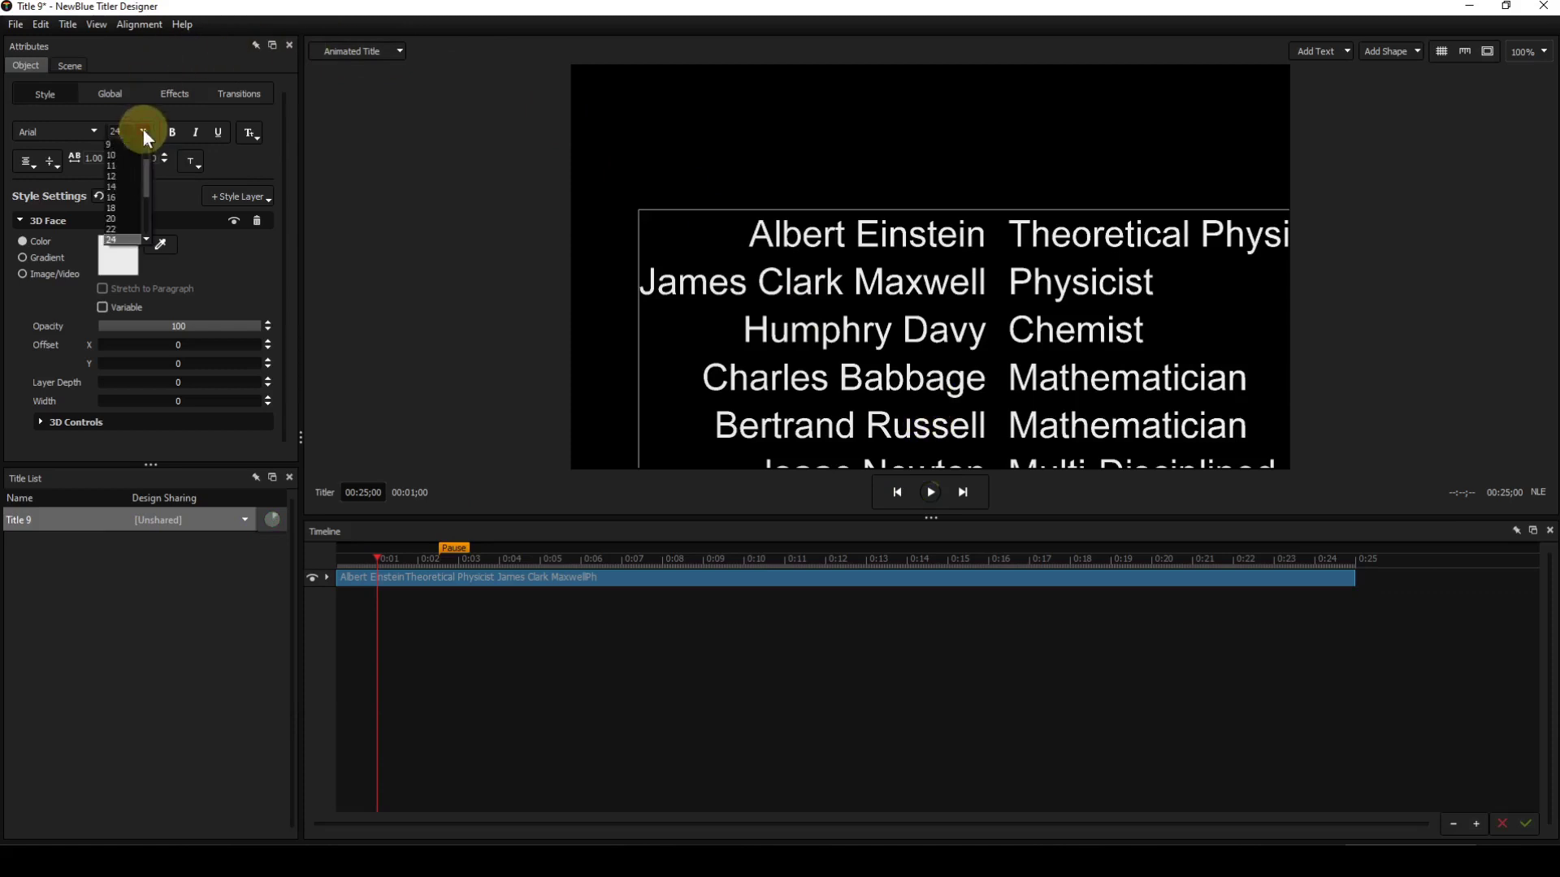
{"action": "left_click", "coordinate": [119, 218]}
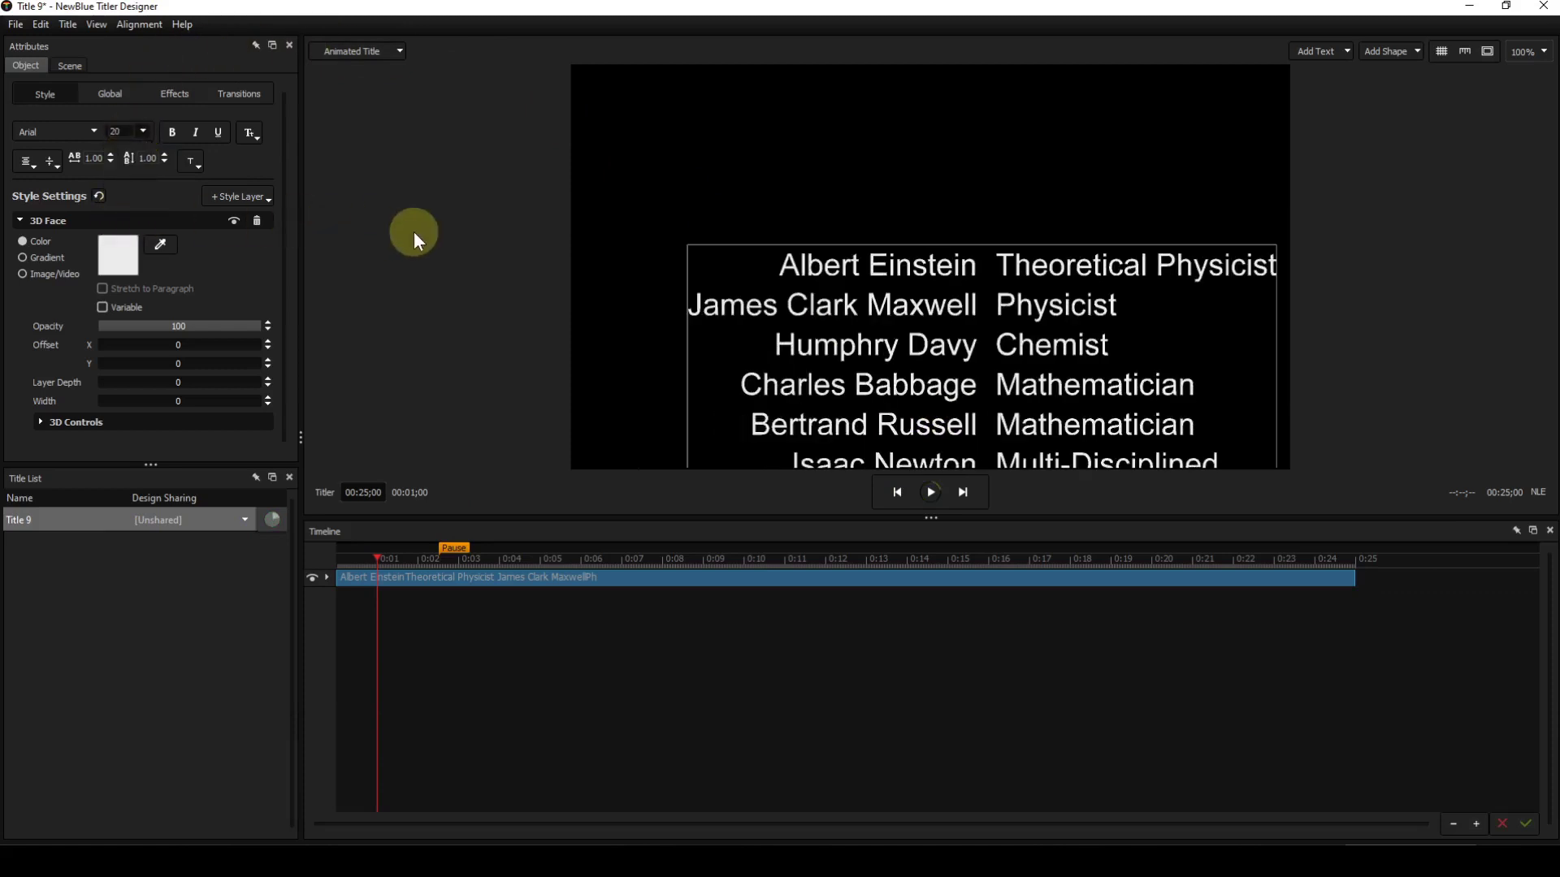
{"action": "left_click", "coordinate": [723, 581]}
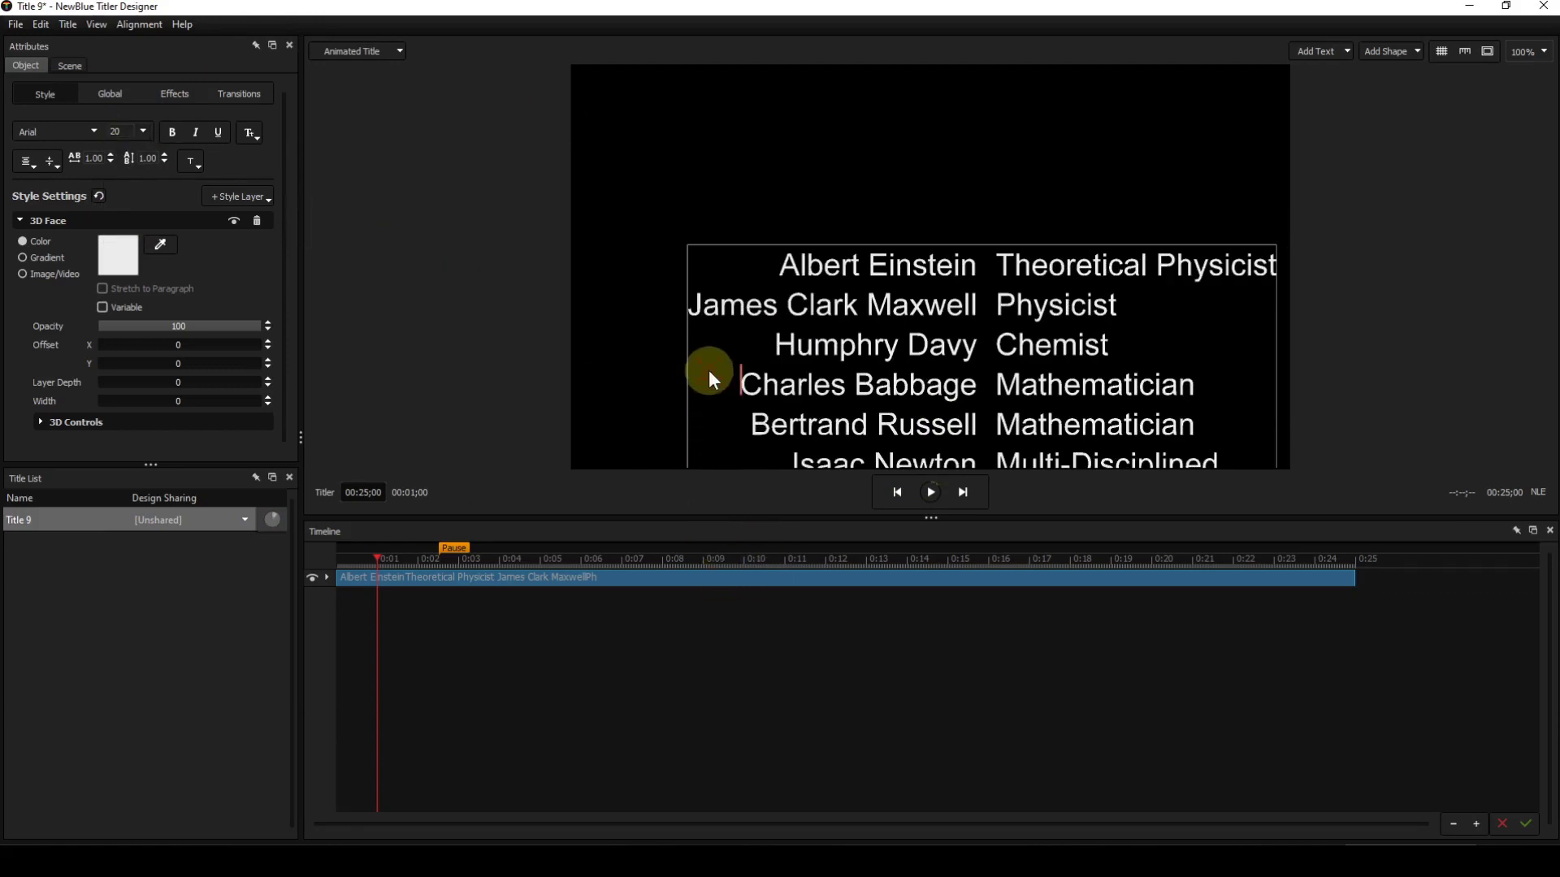
{"action": "left_click", "coordinate": [685, 348]}
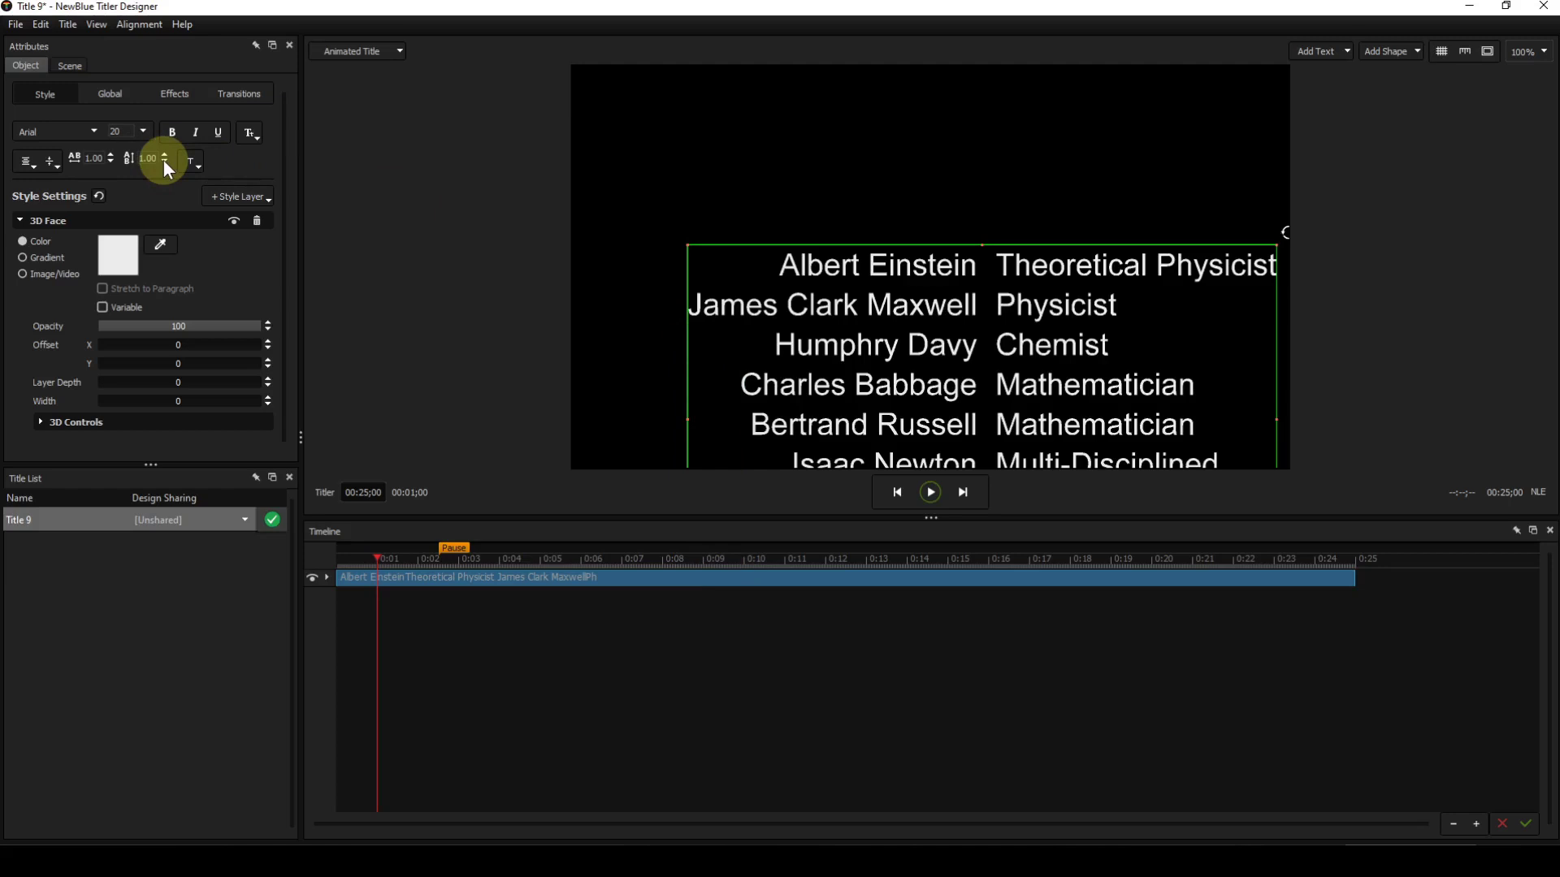
{"action": "left_click", "coordinate": [112, 94]}
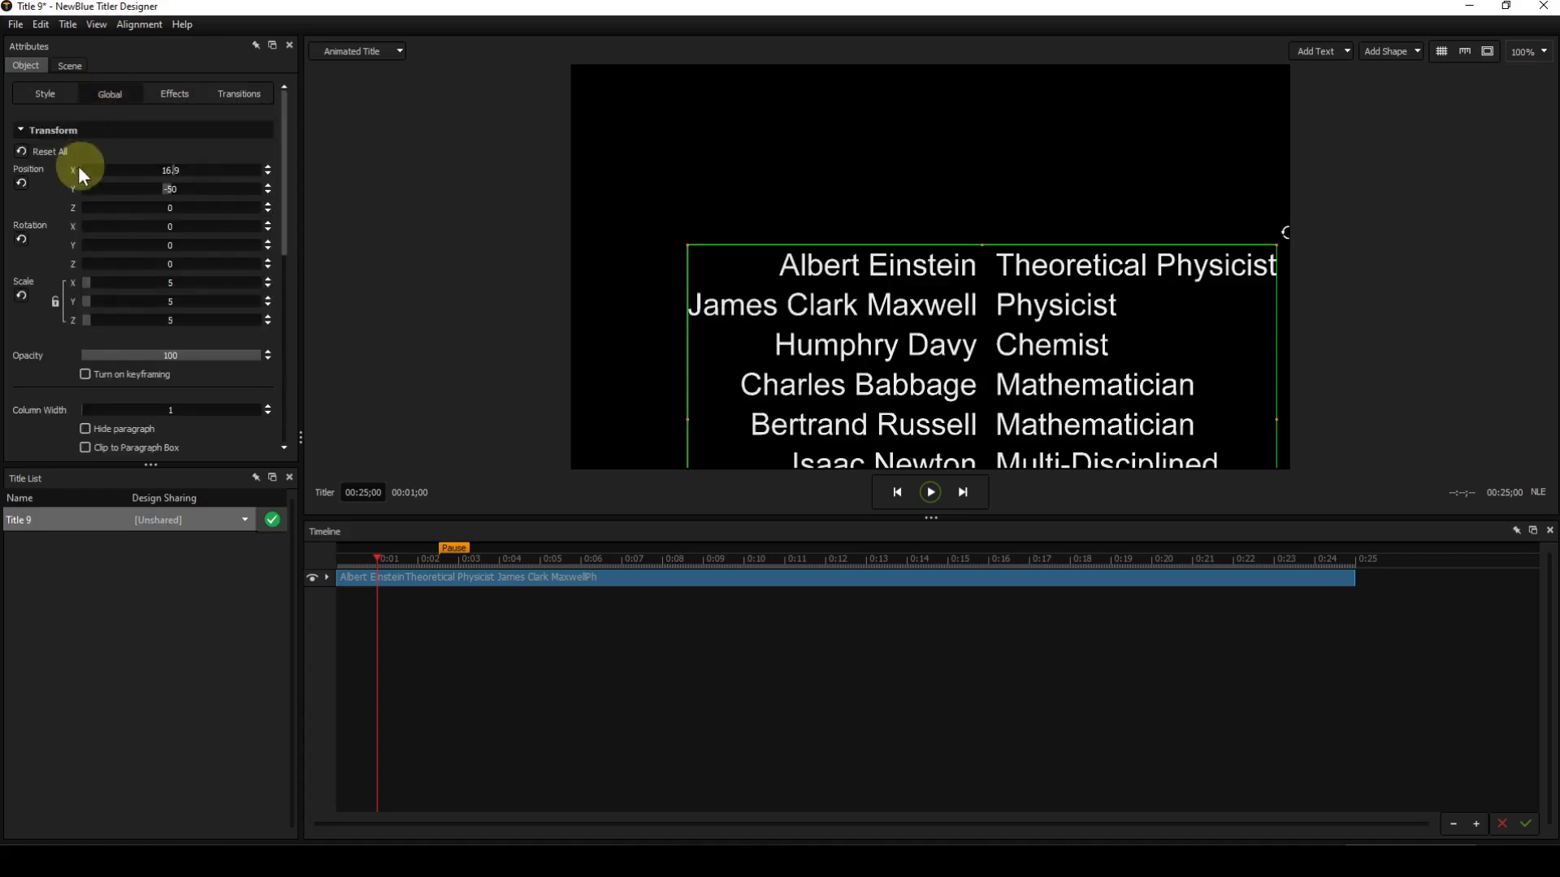
{"action": "left_click", "coordinate": [21, 184]}
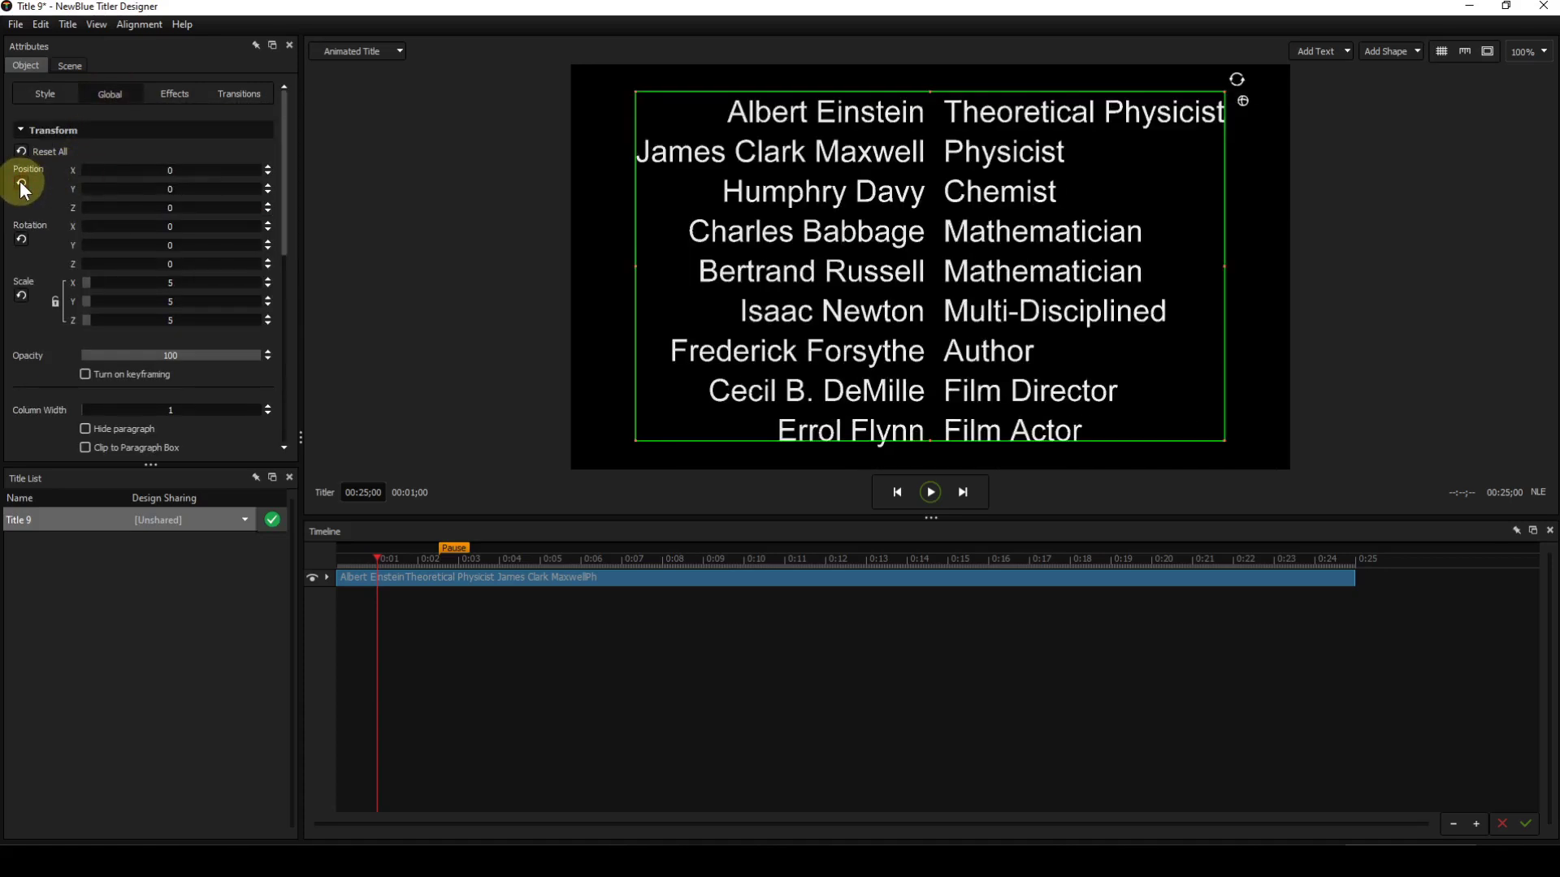
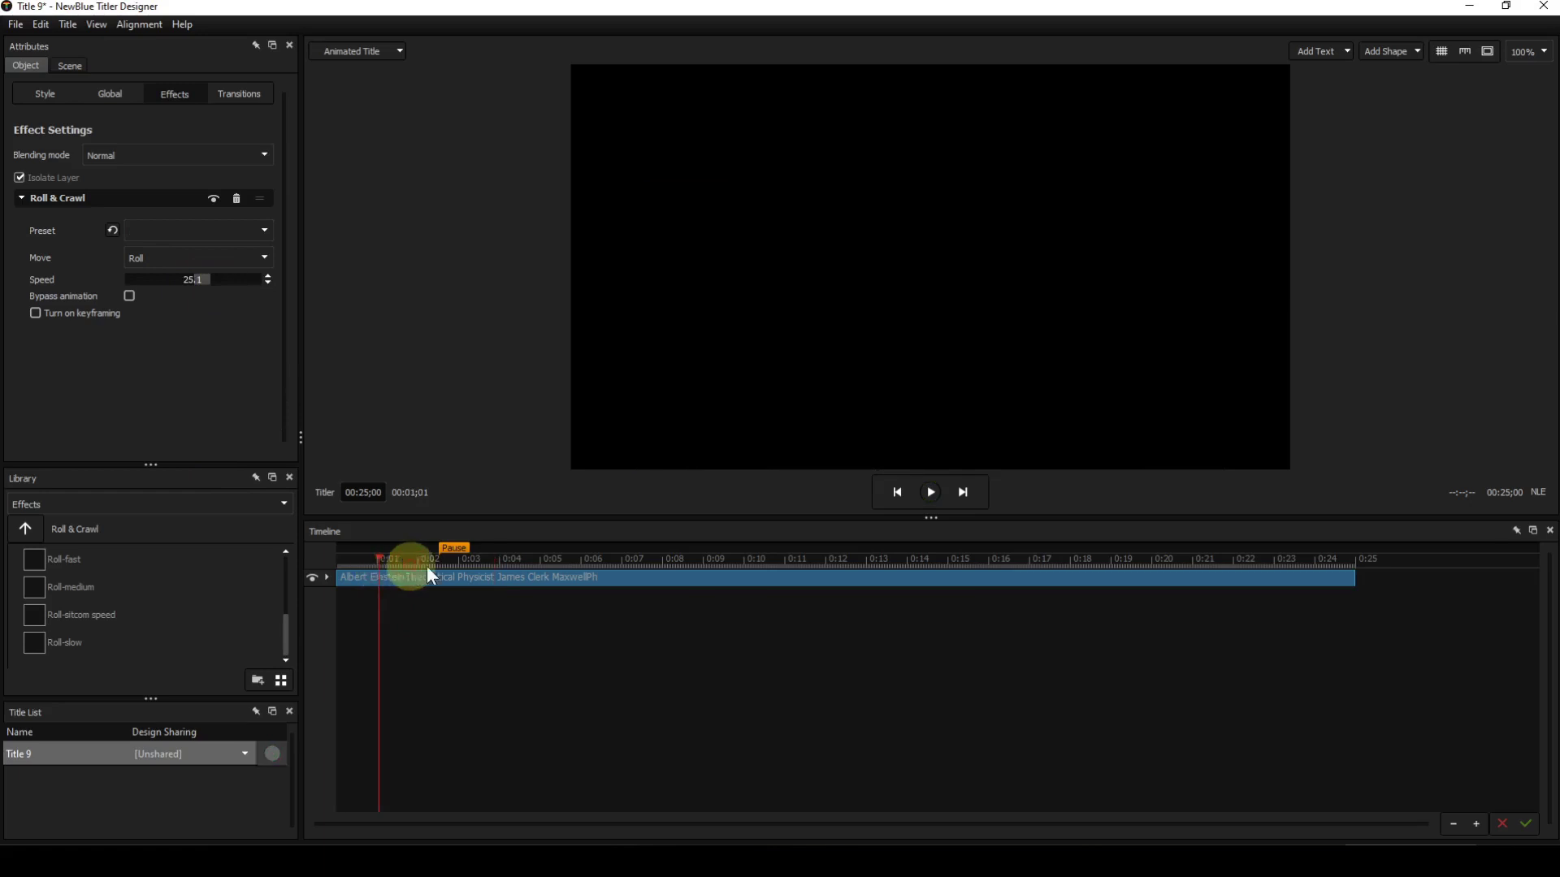
Step: Preview the rolling credits, try a Roll & Crawl speed of -8.5 and play the roll again
{"action": "left_click", "coordinate": [931, 492]}
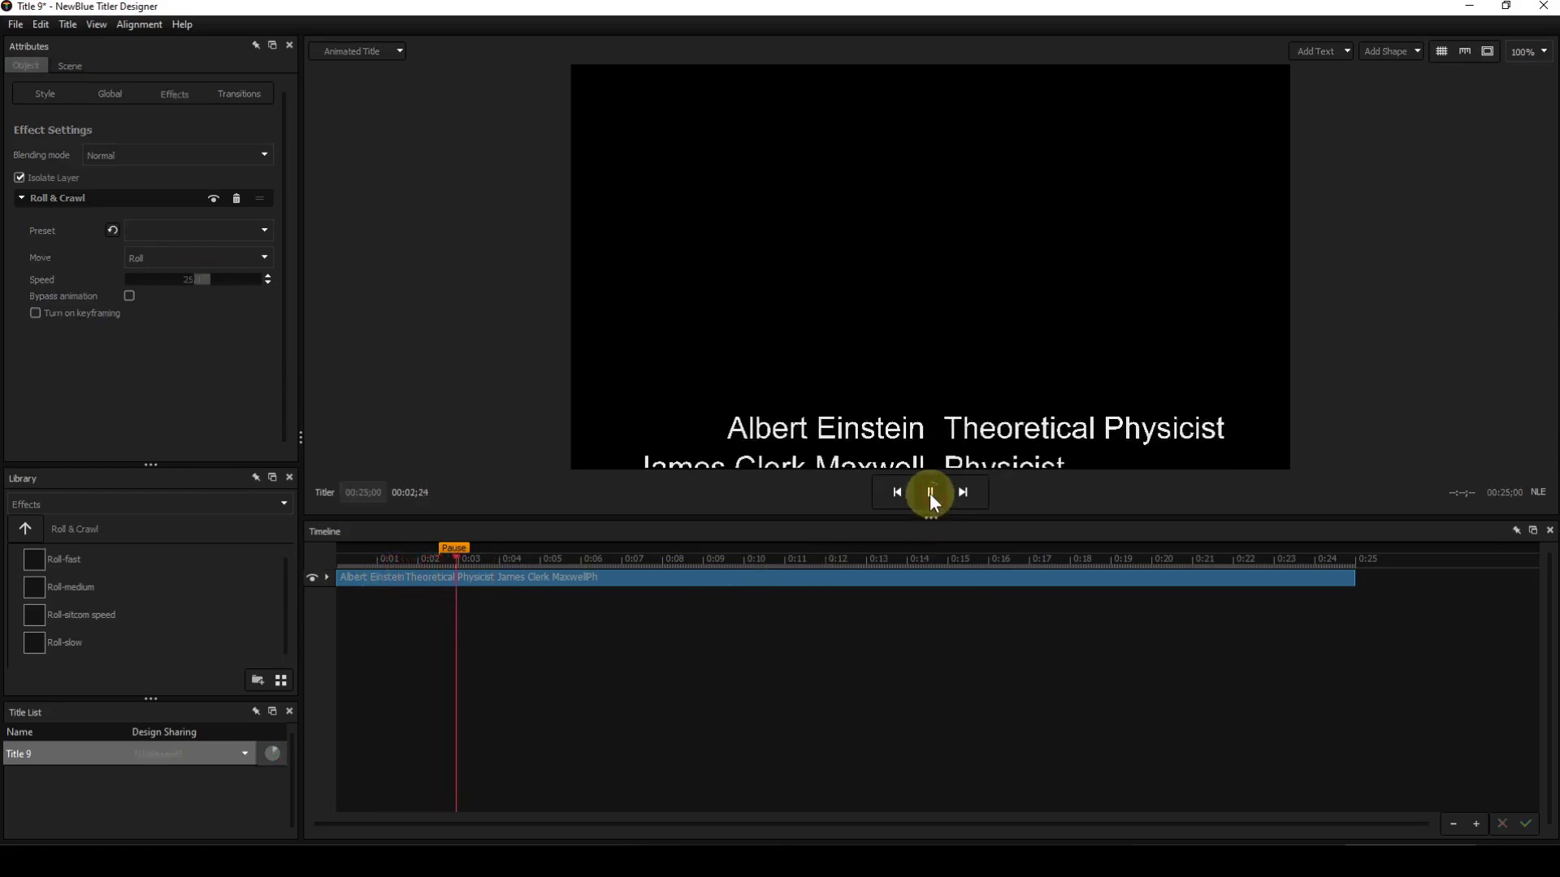
{"action": "left_click", "coordinate": [931, 493]}
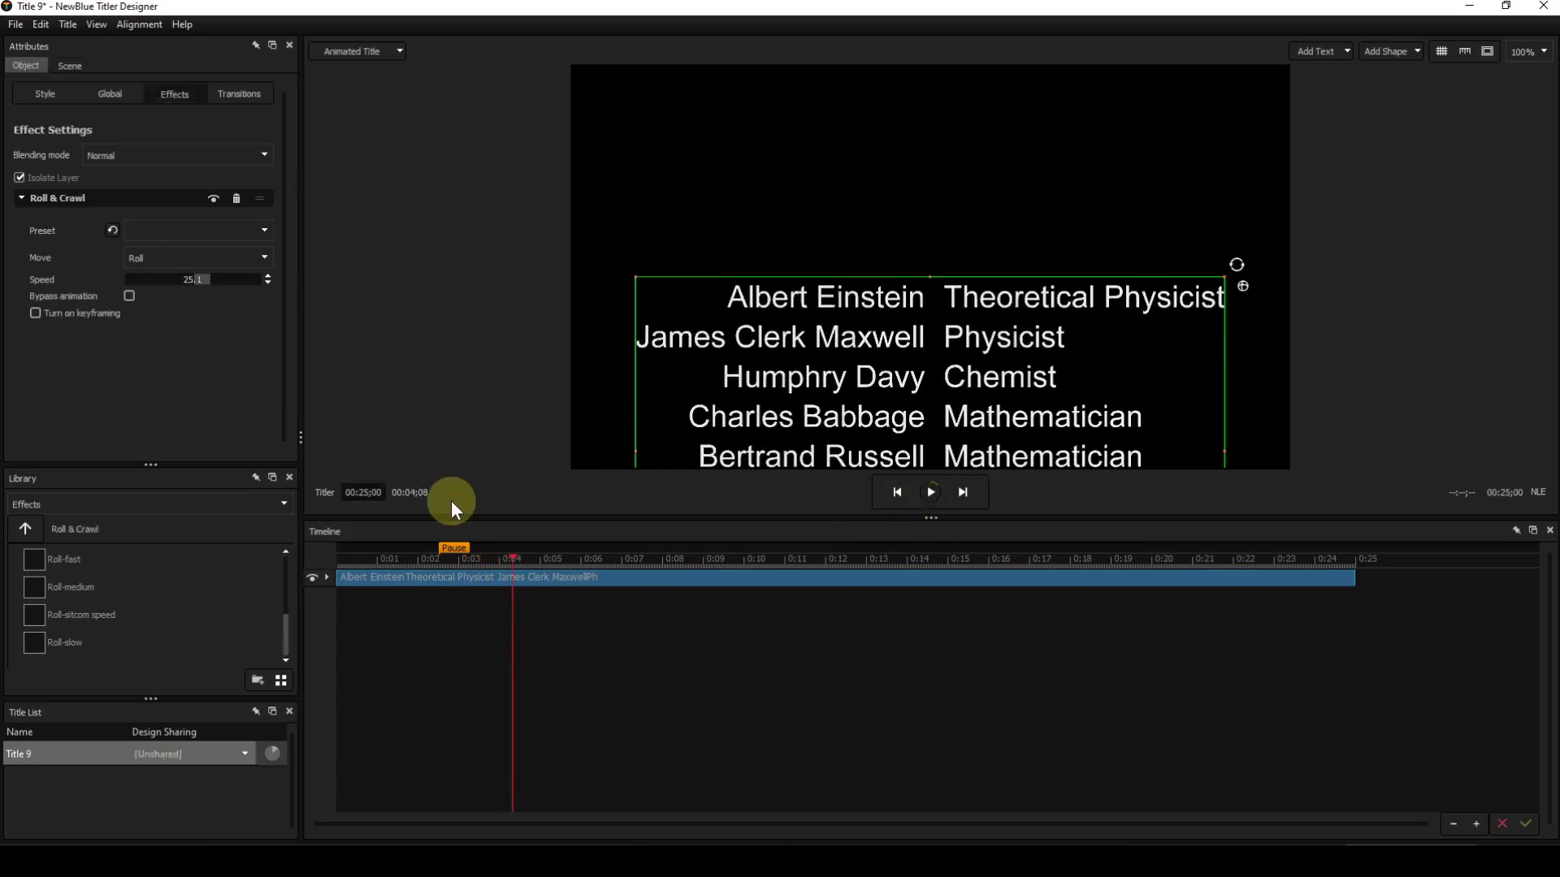
{"action": "left_click_drag", "start_coordinate": [195, 280], "coordinate": [157, 279]}
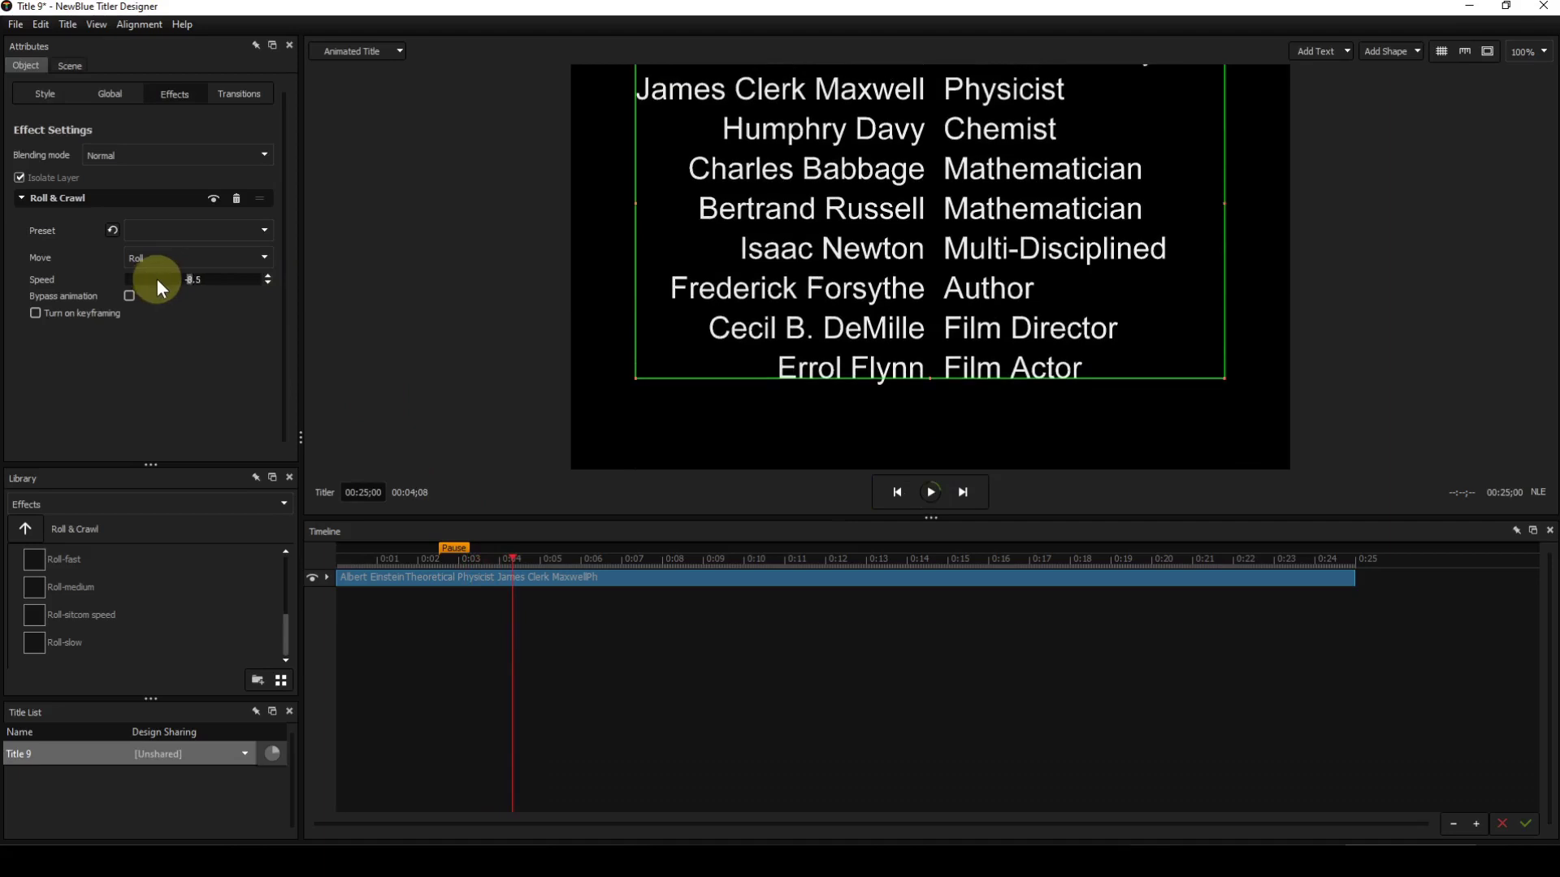
{"action": "left_click", "coordinate": [494, 559]}
{"action": "left_click", "coordinate": [932, 492]}
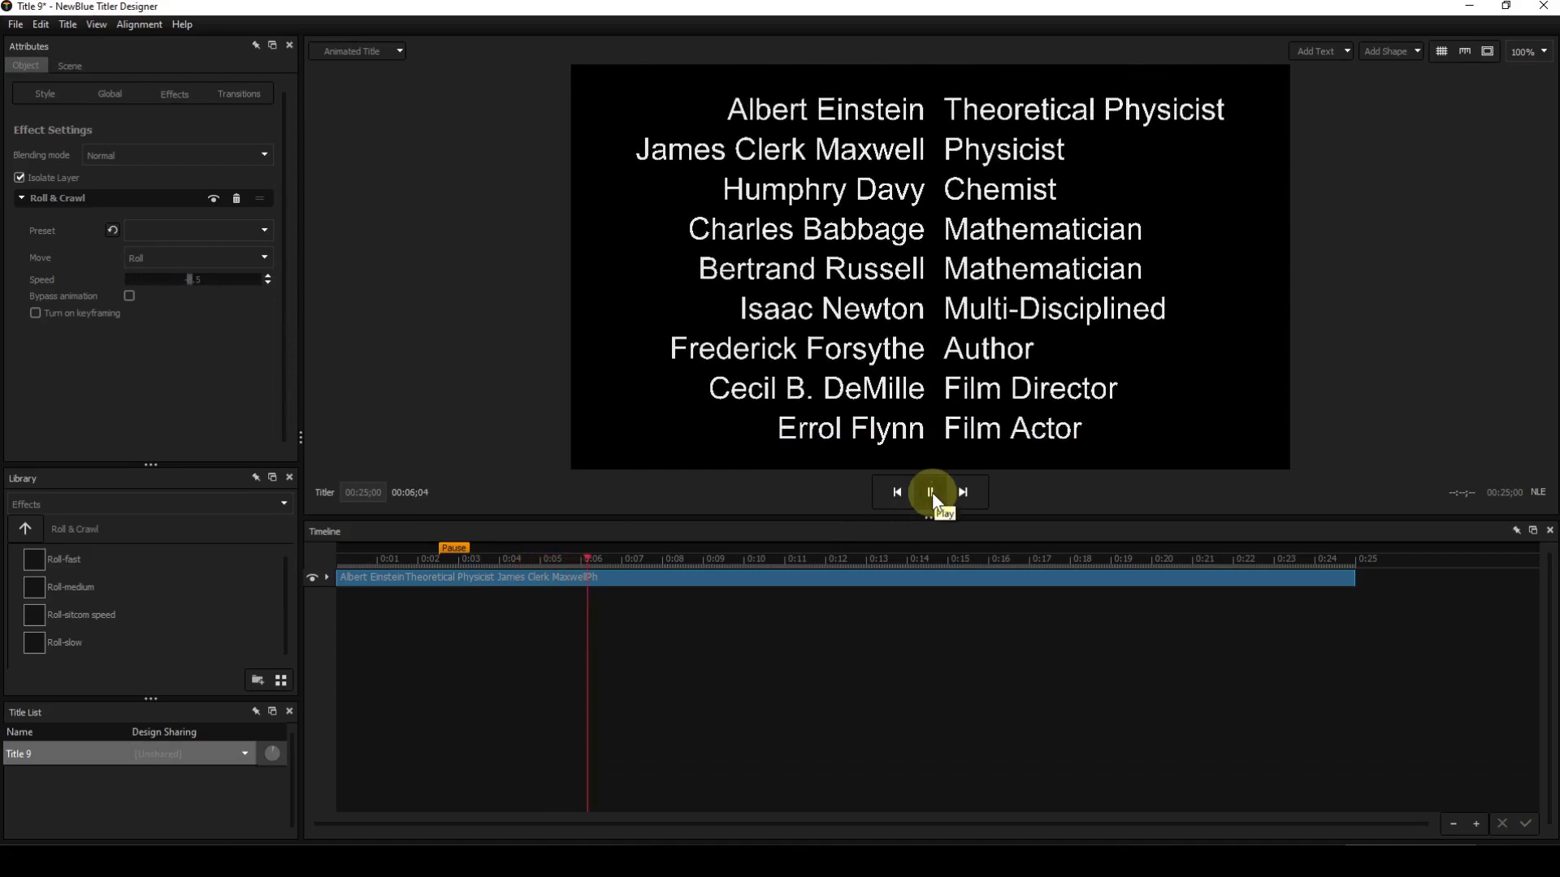
{"action": "left_click", "coordinate": [931, 492]}
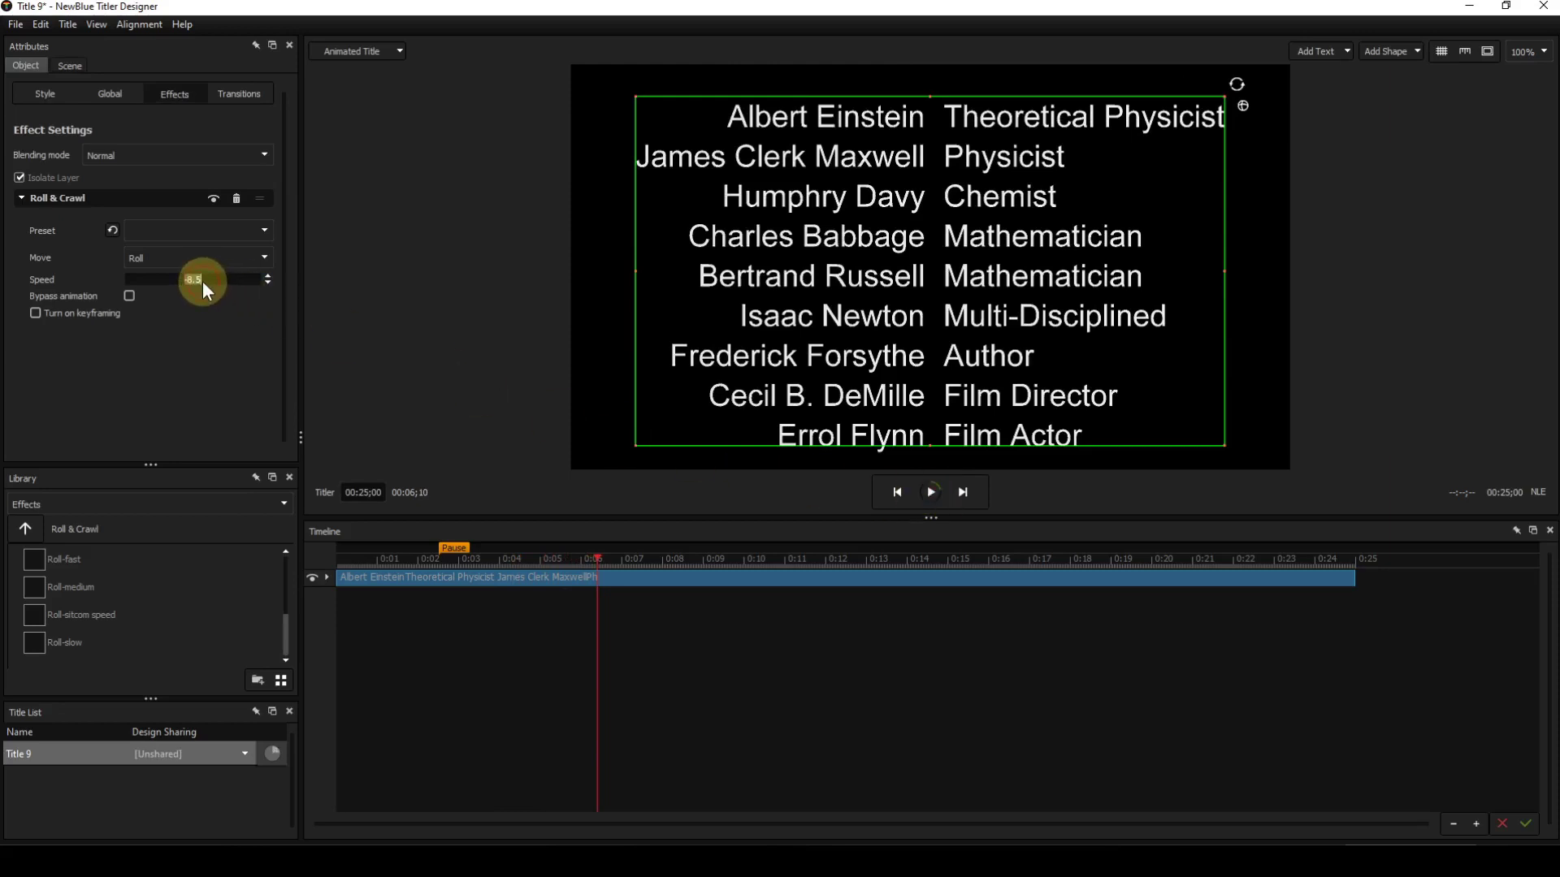
Step: Reset the Roll & Crawl speed to 0, adjust it slightly, and set it to 8
{"action": "type", "text": "0"}
{"action": "key", "text": "Return"}
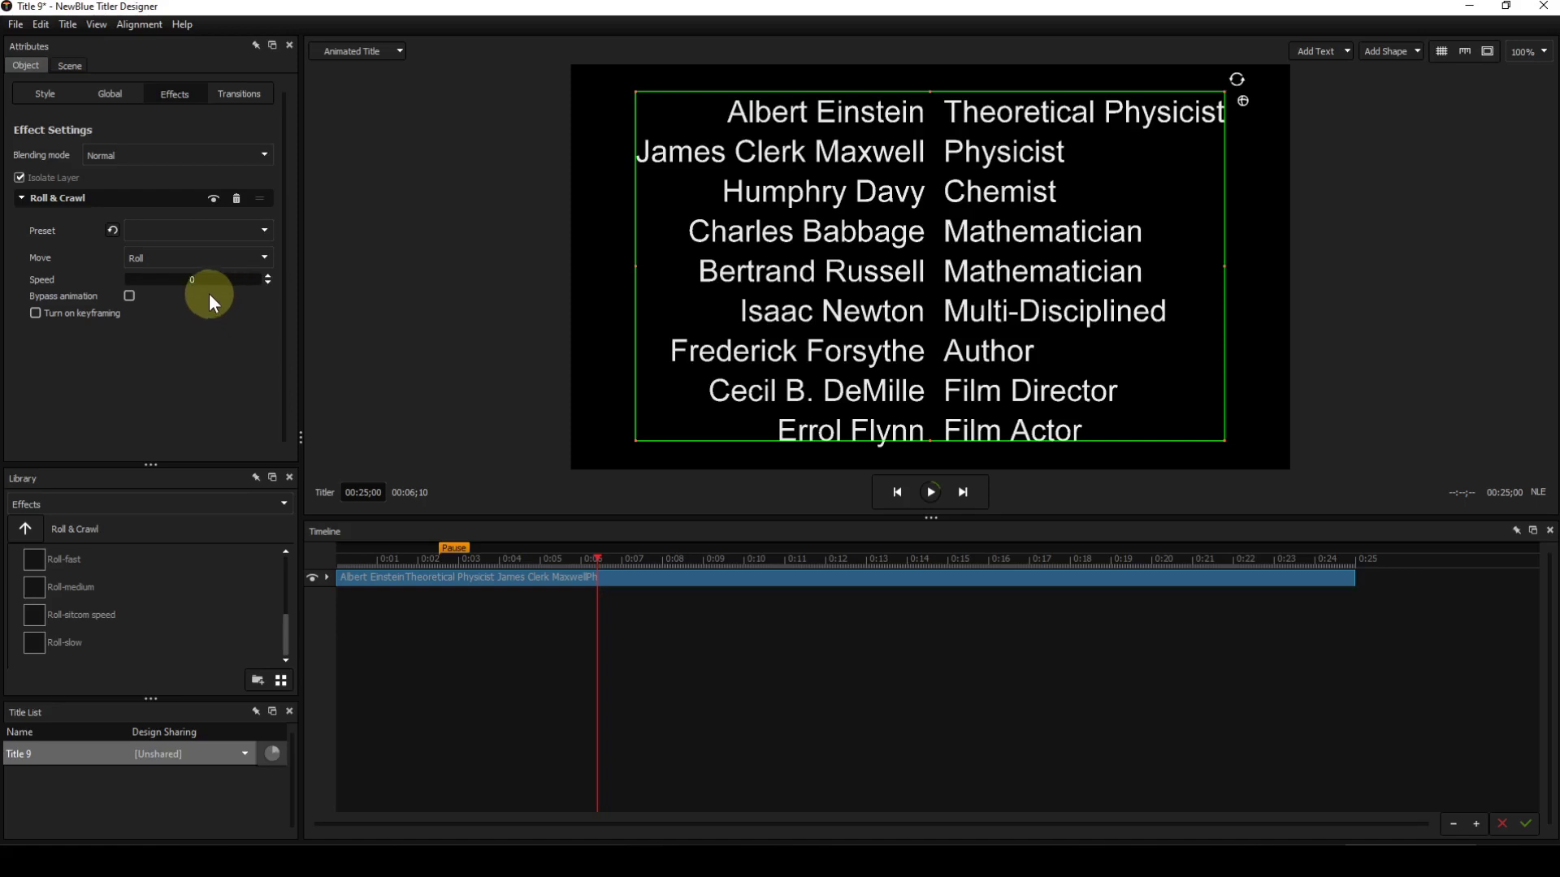
{"action": "scroll", "coordinate": [193, 280], "scroll_direction": "down", "scroll_amount": 6}
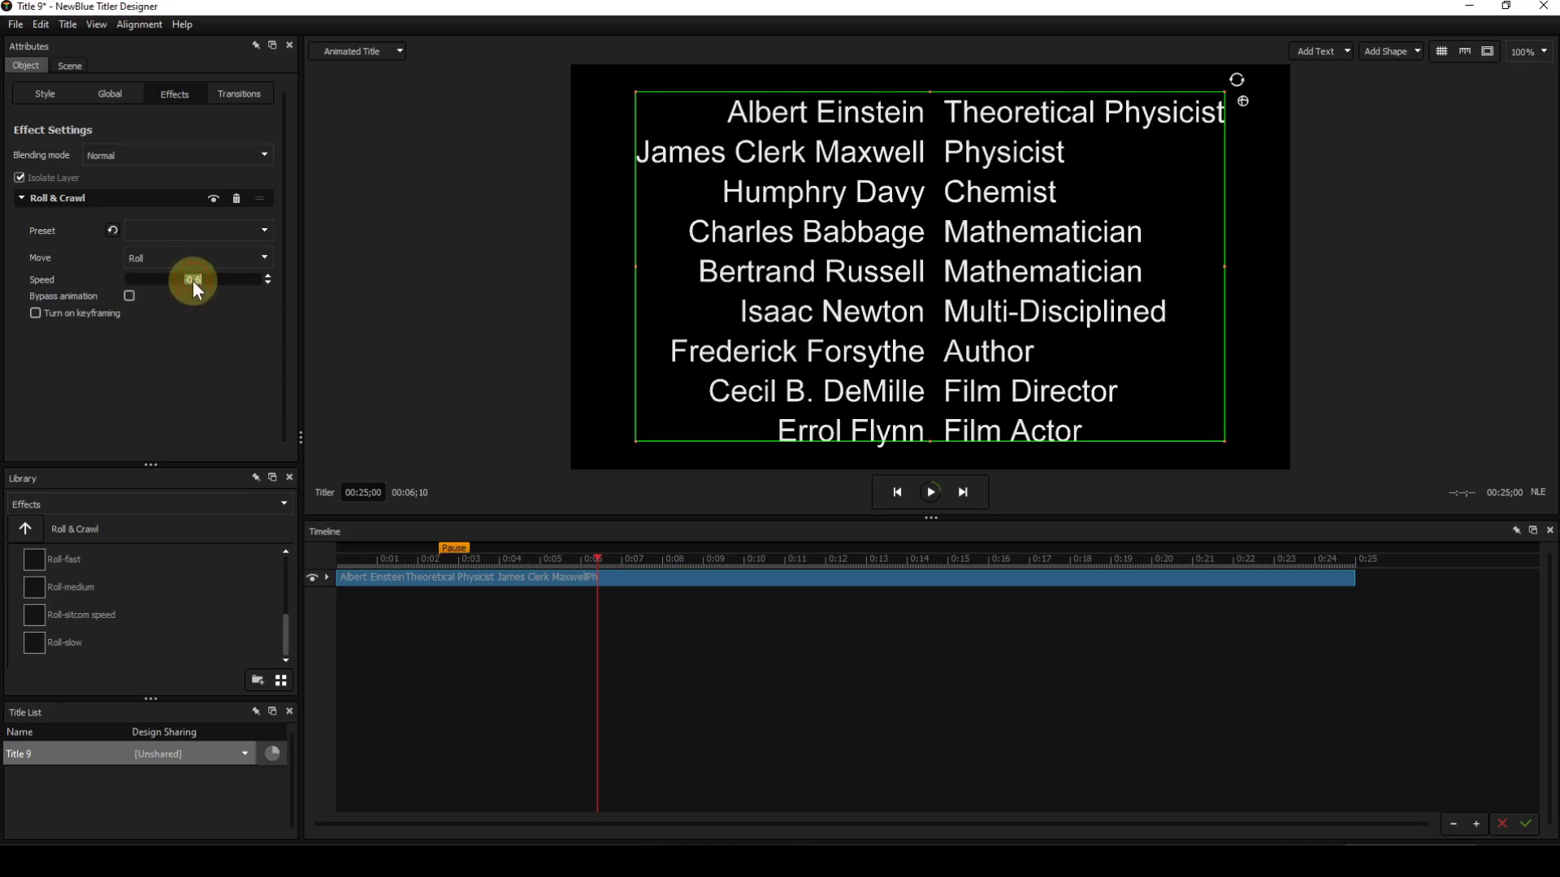
{"action": "type", "text": "8"}
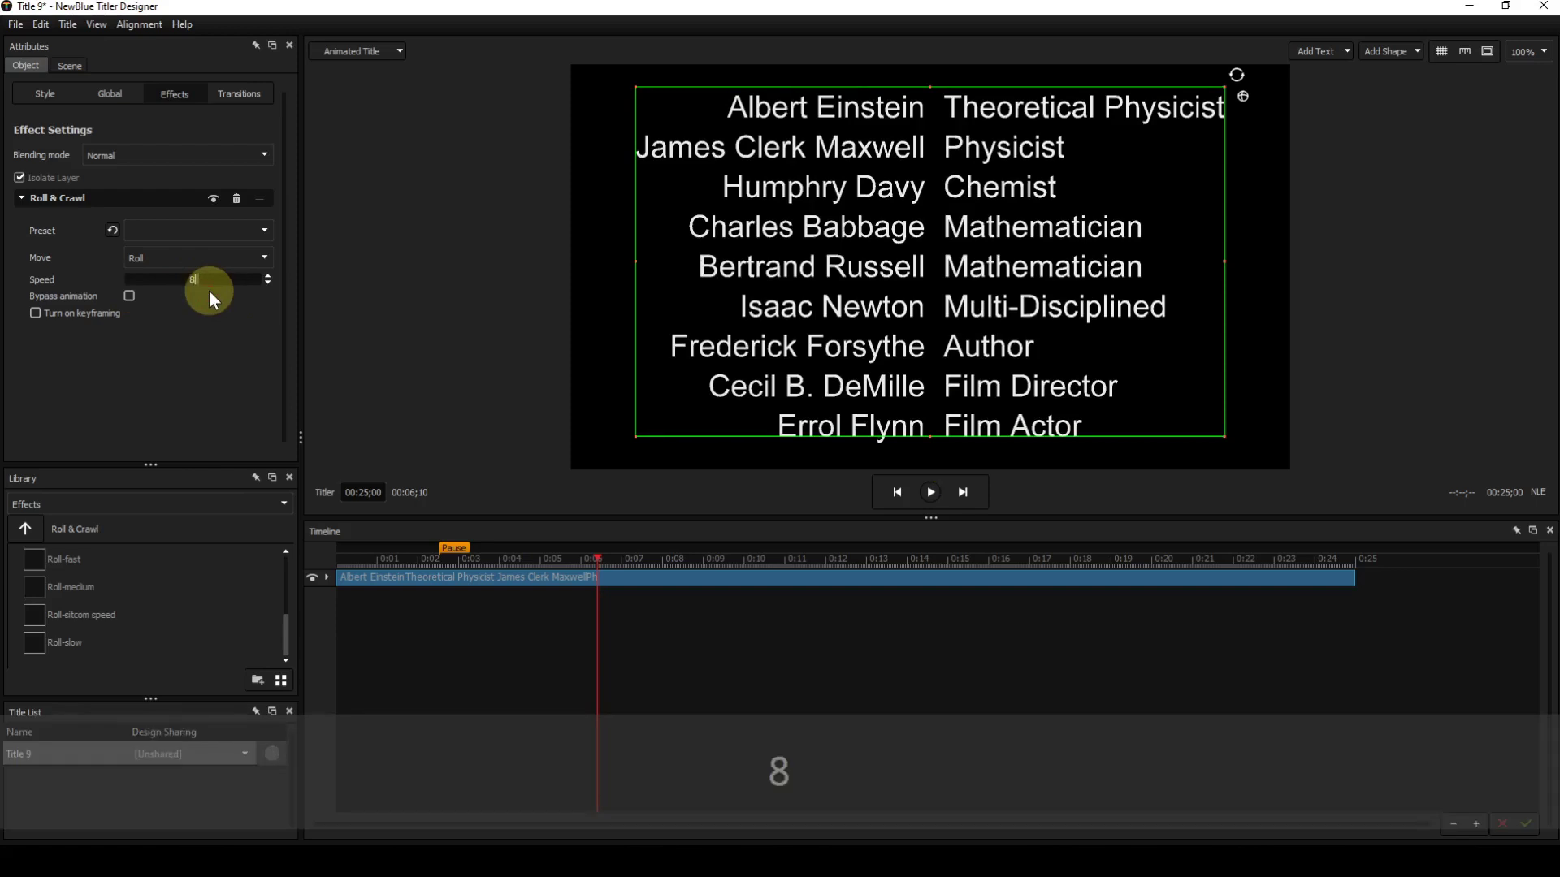
Step: Apply the Roll & Crawl speed of 8 and return the playhead to the start of the title
{"action": "key", "text": "Return"}
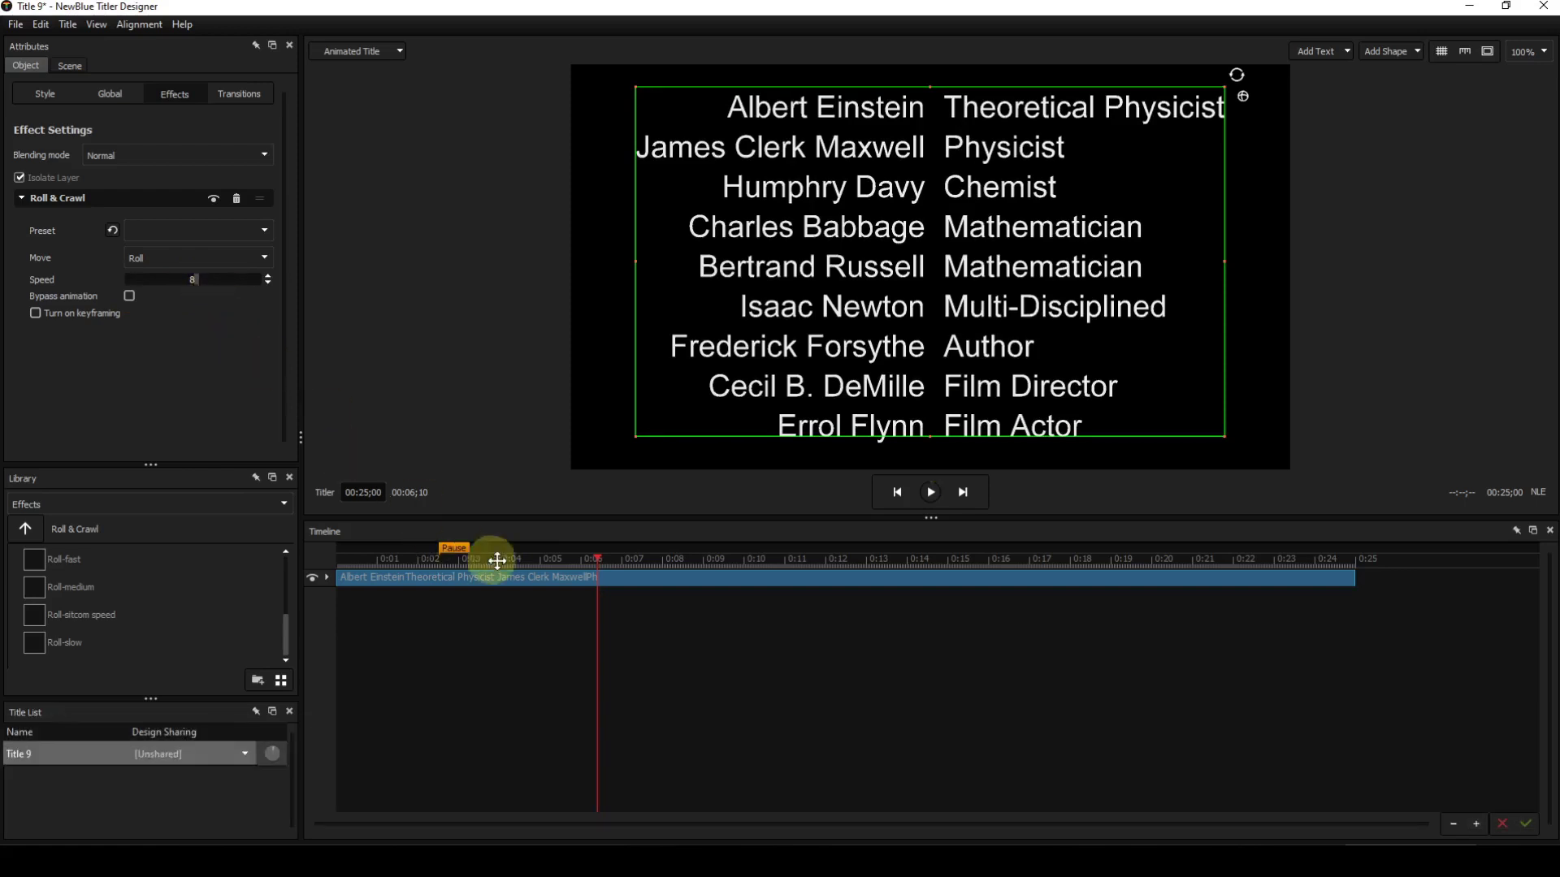
{"action": "left_click_drag", "start_coordinate": [596, 561], "coordinate": [324, 563]}
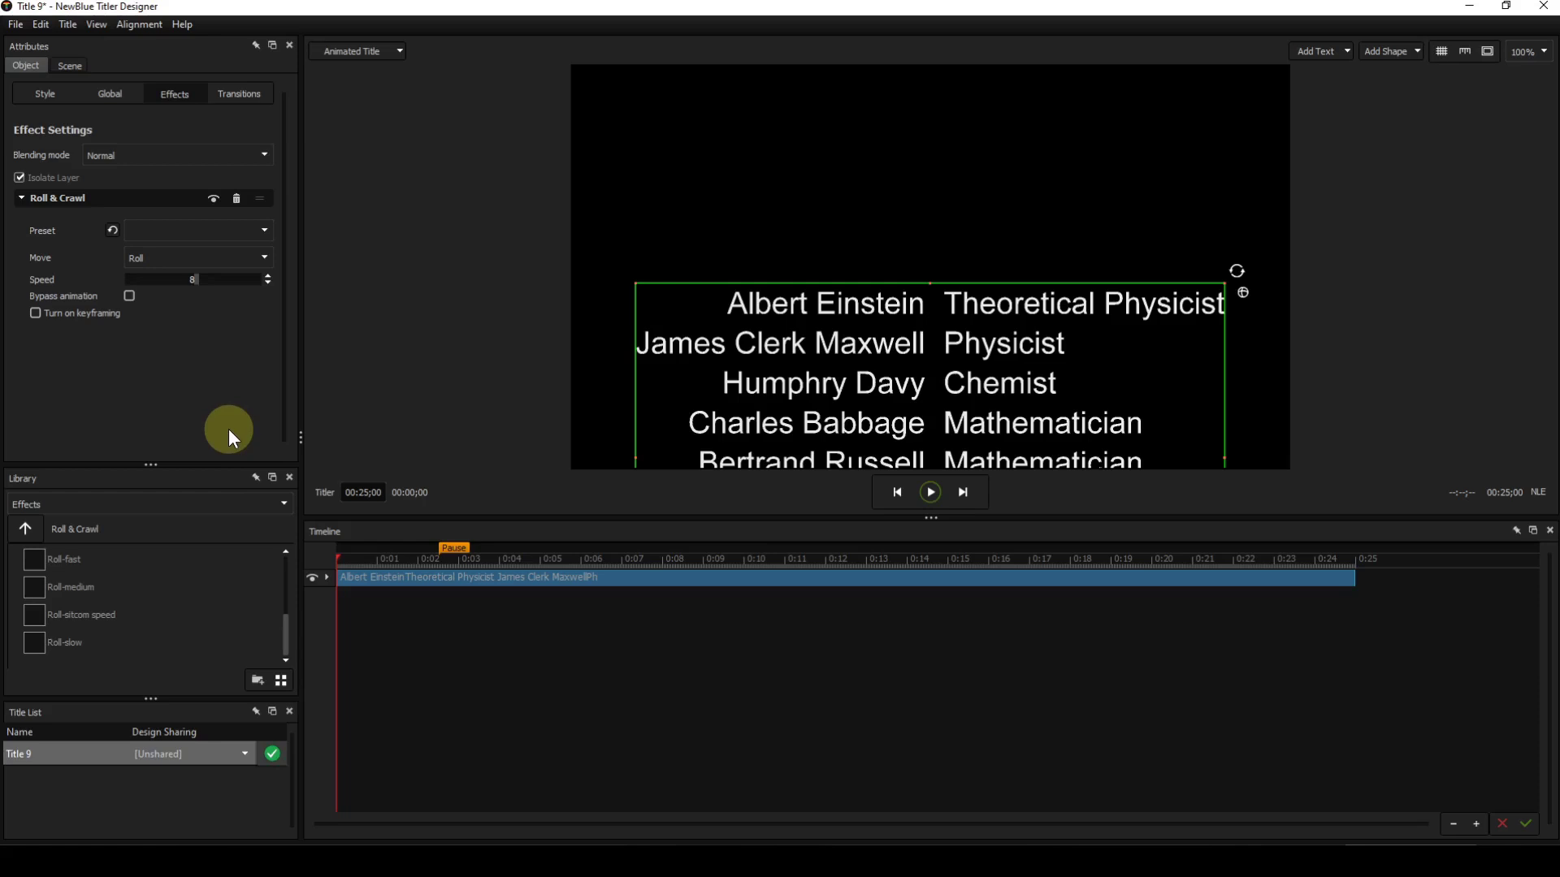
Step: Set the credits text's Y position to -60.5, just below the frame, and briefly play the start of the roll
{"action": "left_click", "coordinate": [115, 94]}
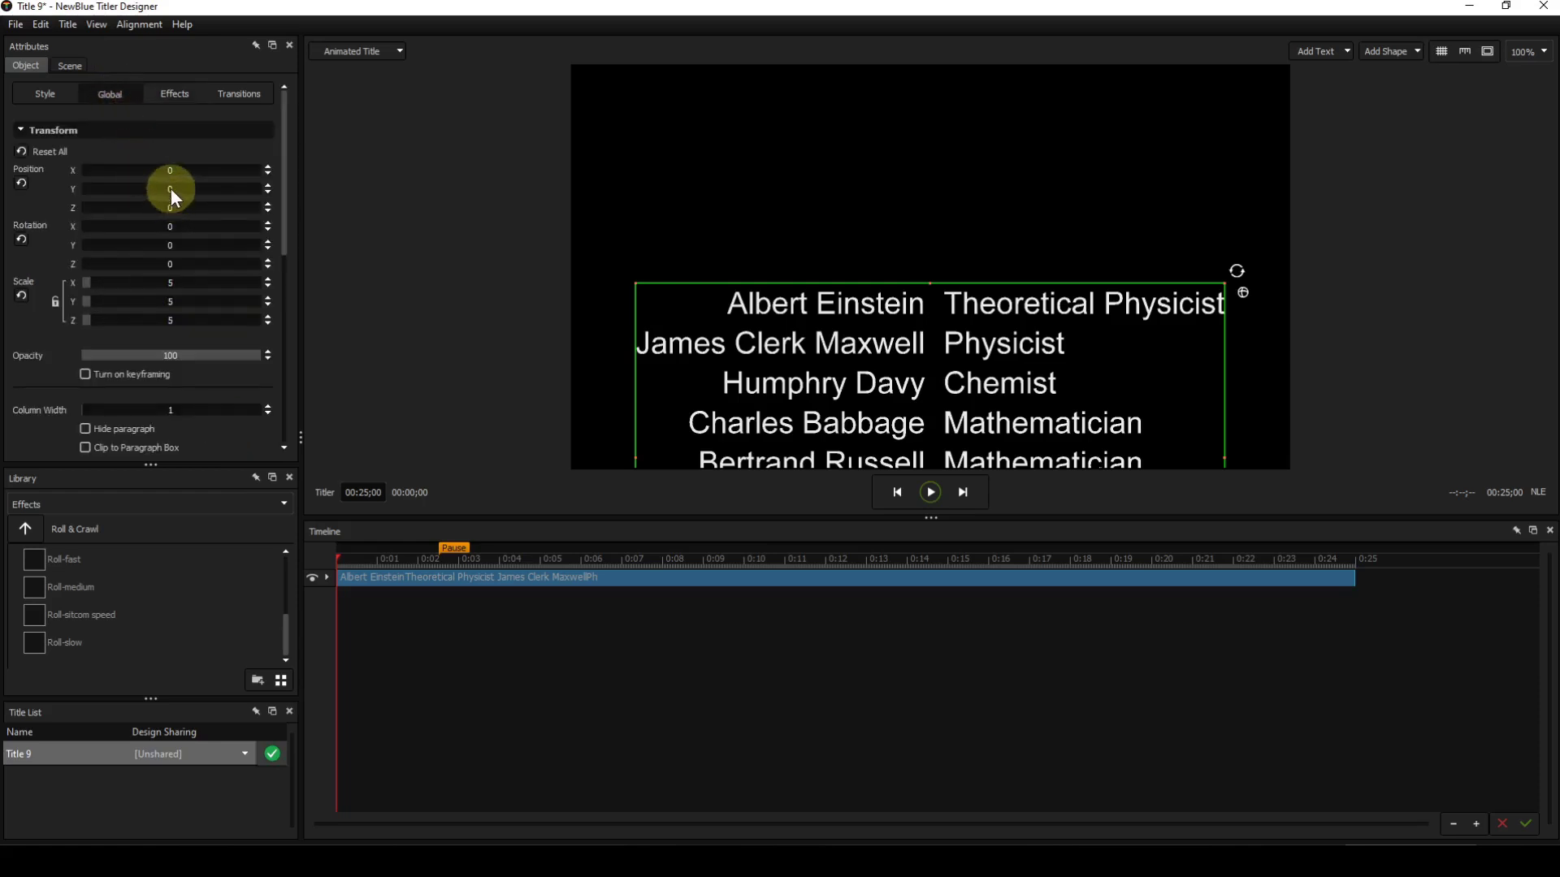
{"action": "left_click_drag", "start_coordinate": [171, 188], "coordinate": [148, 190]}
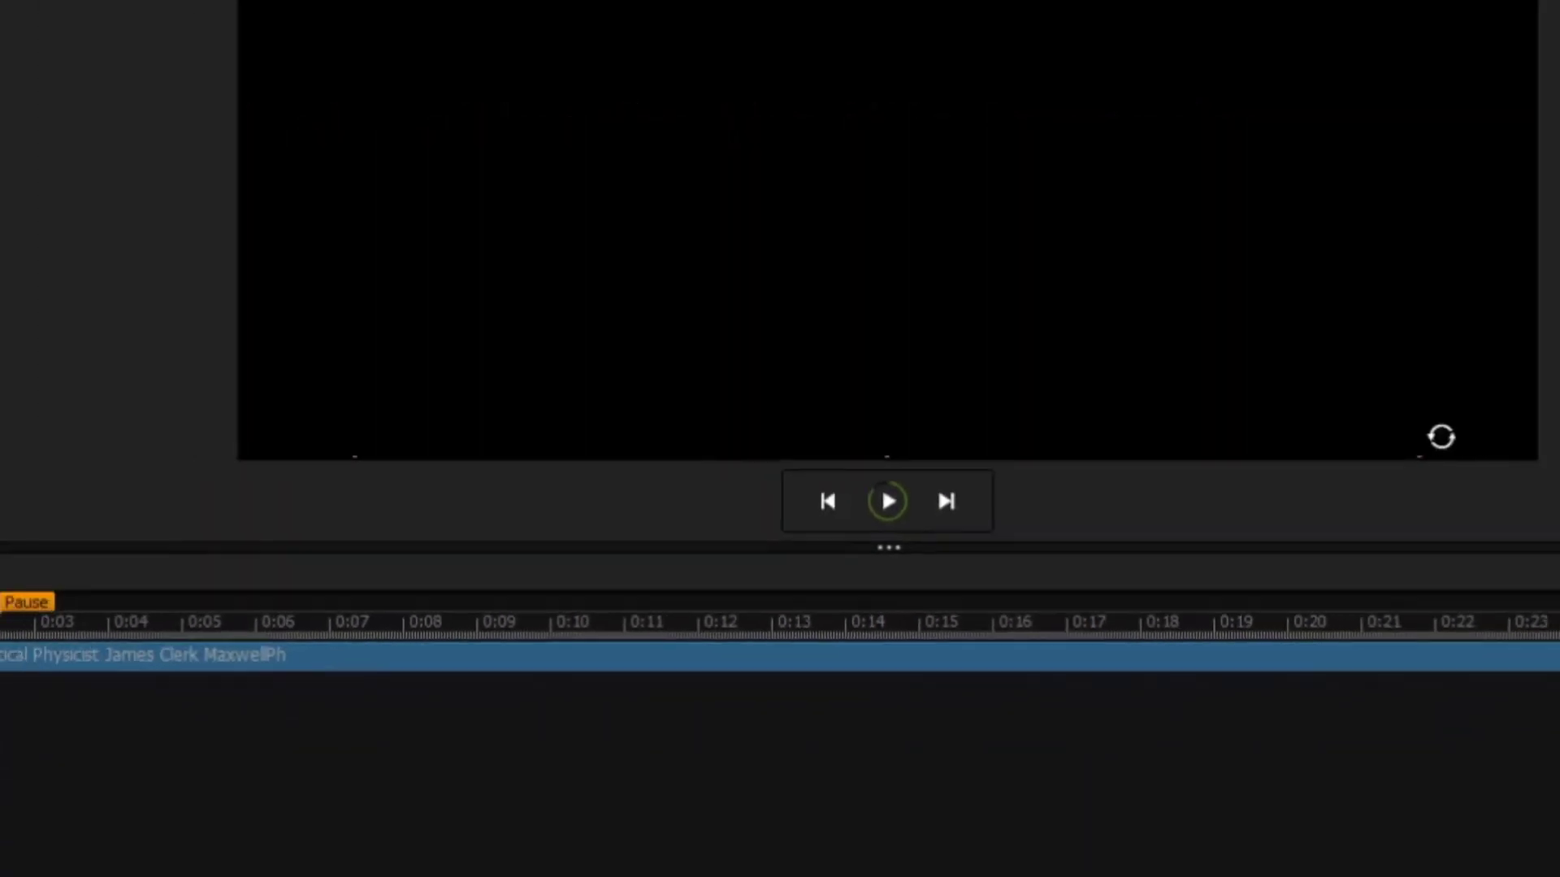
{"action": "left_click", "coordinate": [149, 193]}
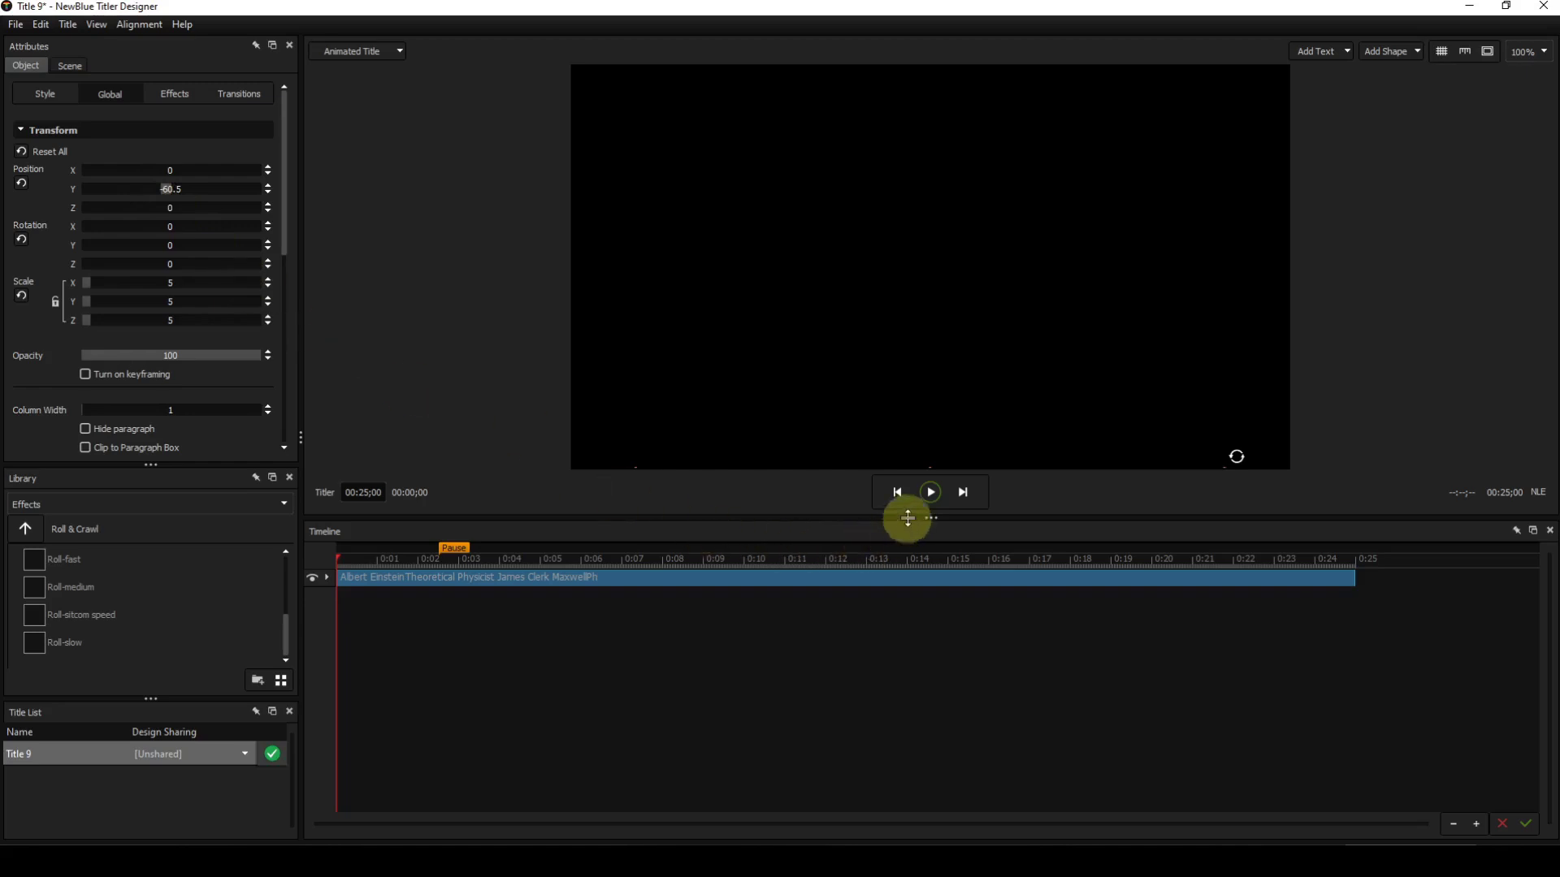
{"action": "left_click", "coordinate": [931, 493]}
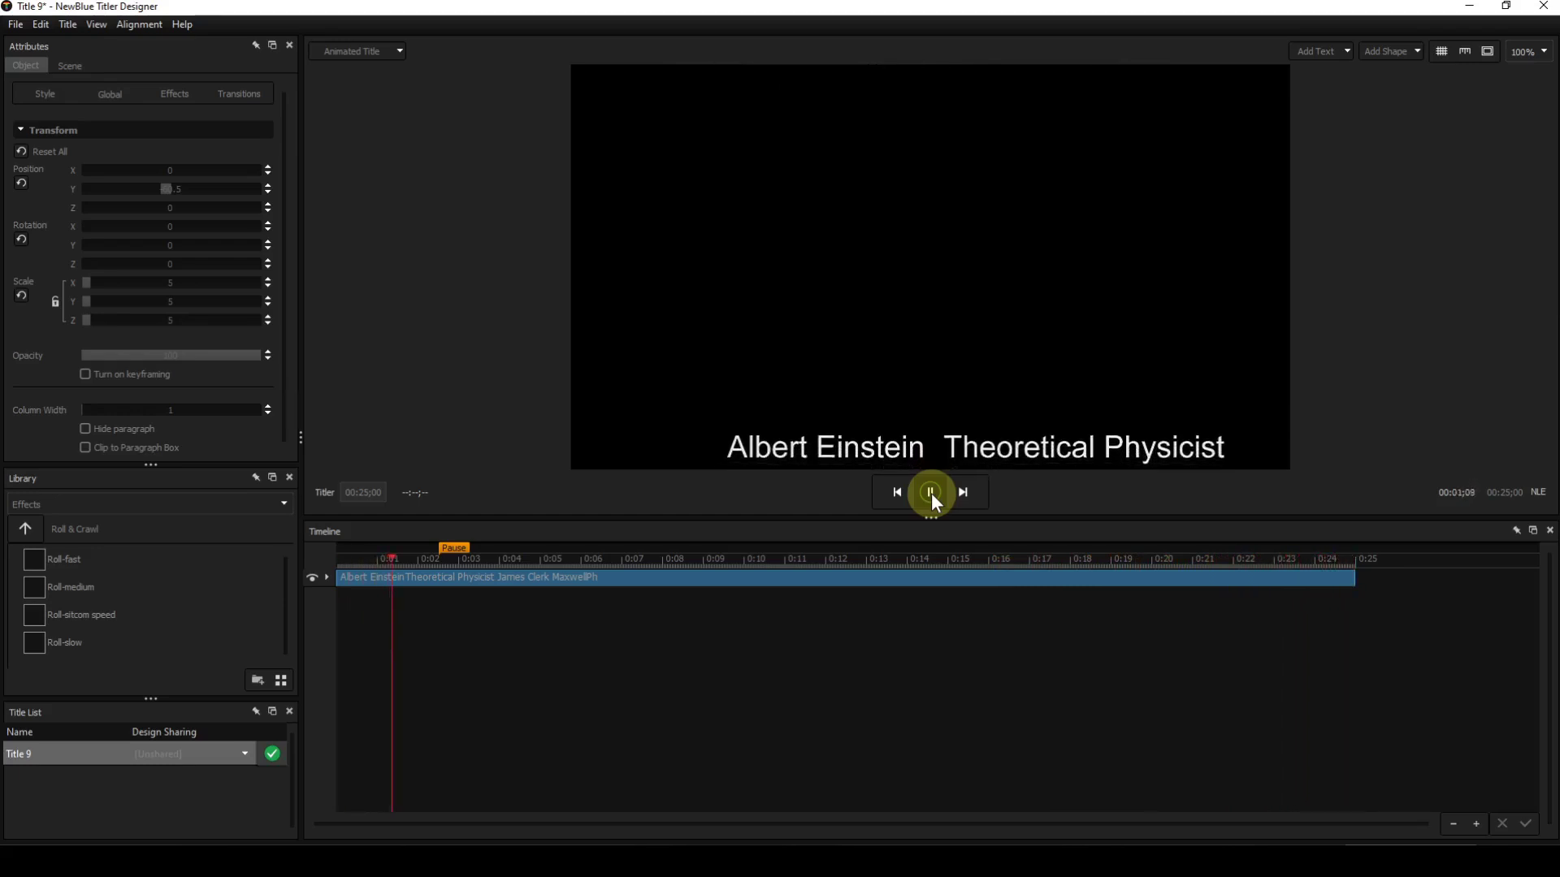
{"action": "left_click", "coordinate": [931, 492]}
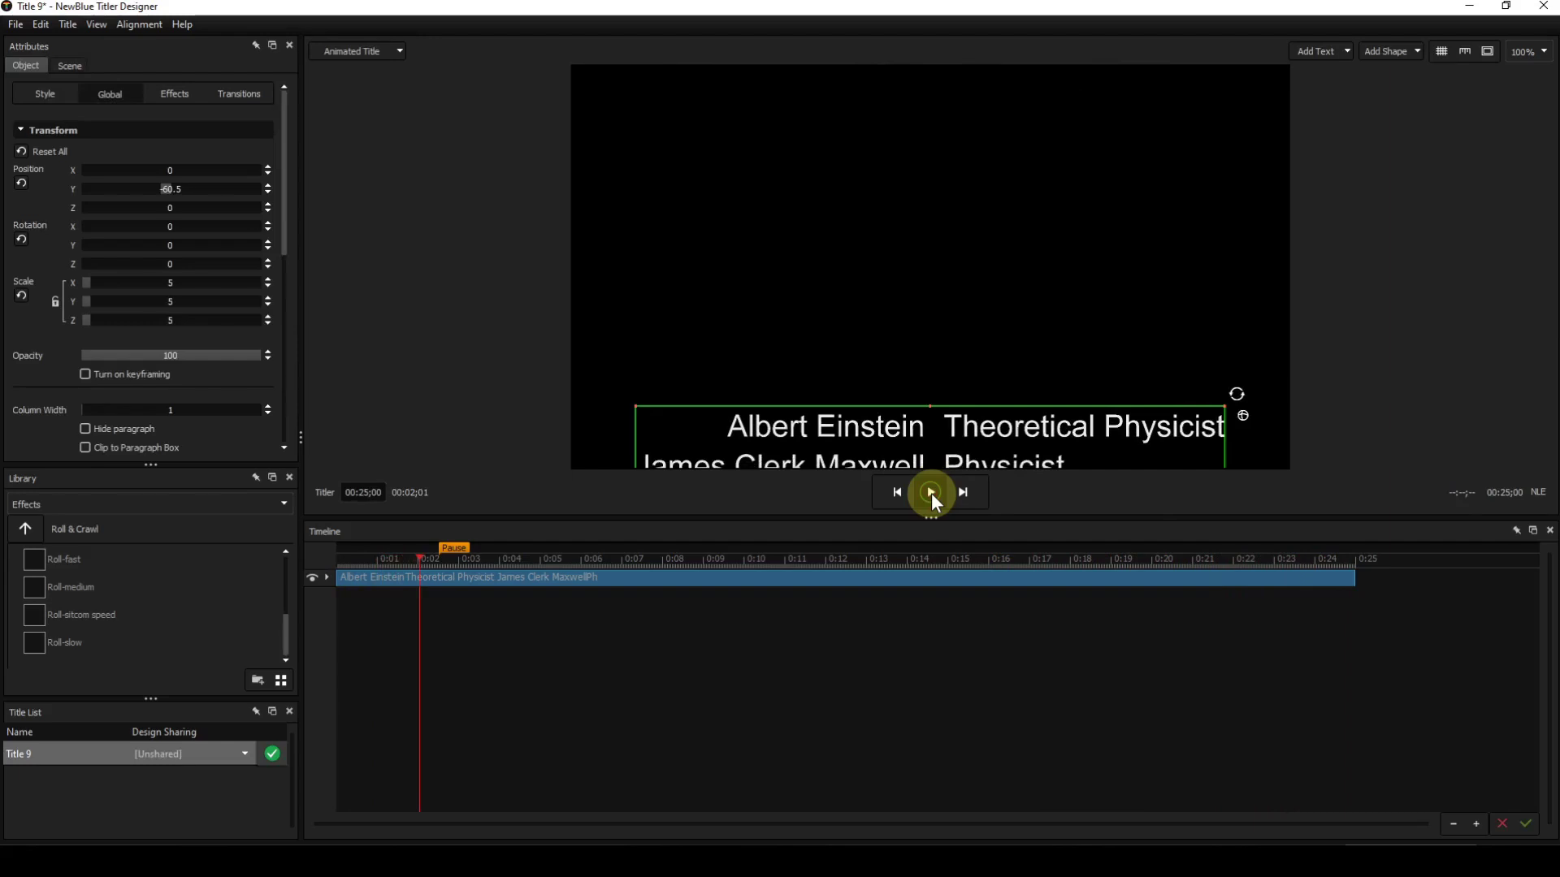